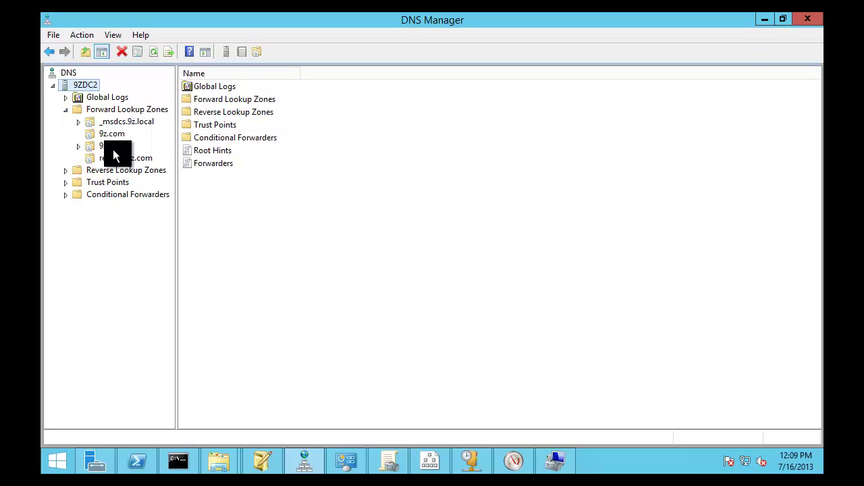
Select the 9z.local and _msdcs.9z.local zones, then show 9zDC1's empty Forward Lookup Zones folder
left_click(111, 147)
left_click(113, 121)
left_click(116, 110)
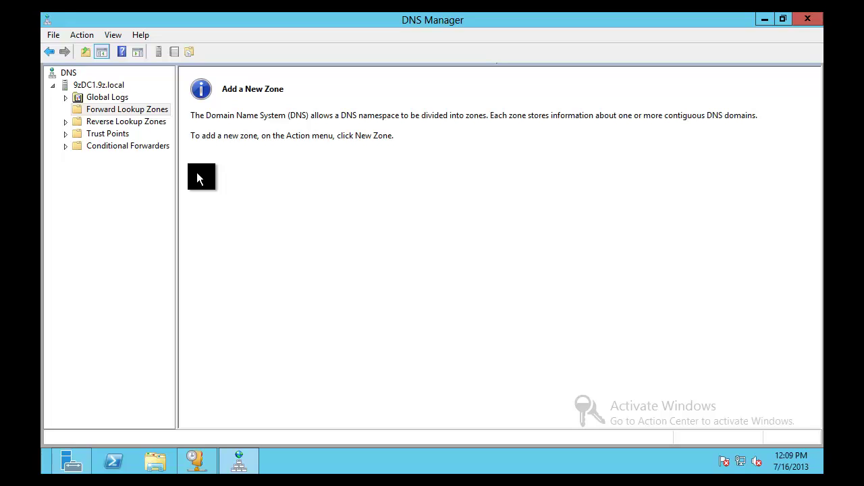
Start a new primary forward lookup zone named myzone.local
right_click(112, 109)
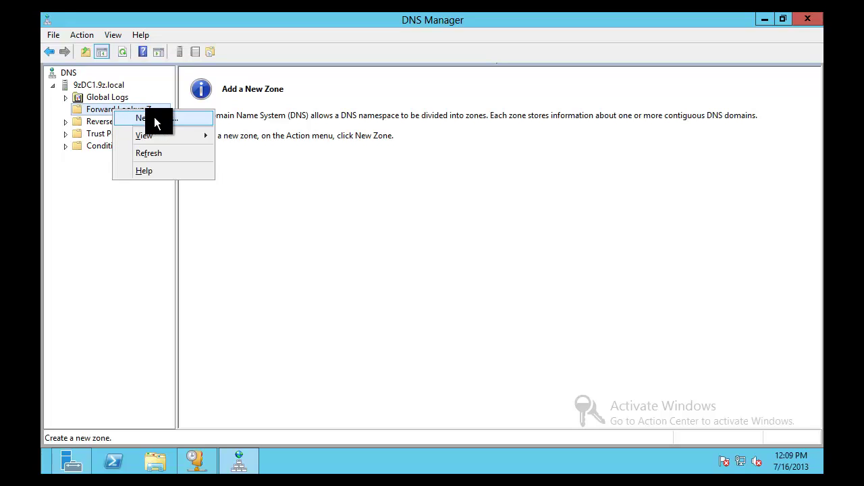
left_click(154, 117)
left_click_drag(250, 32, 311, 96)
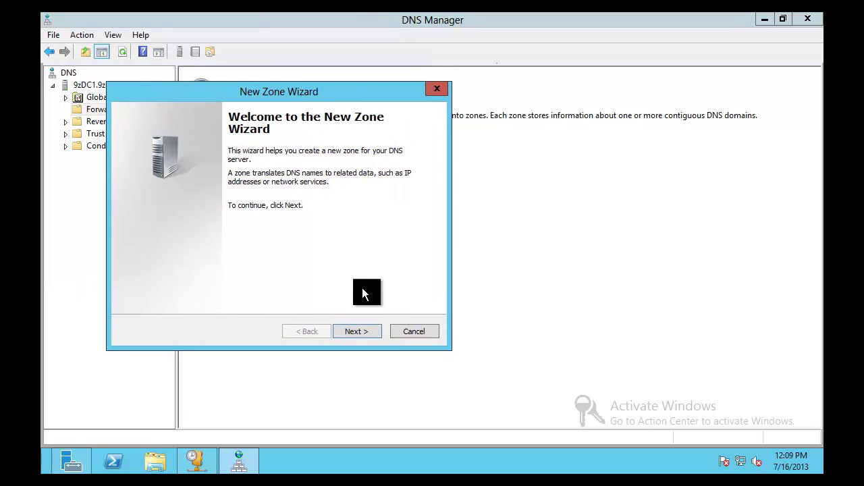
left_click(362, 331)
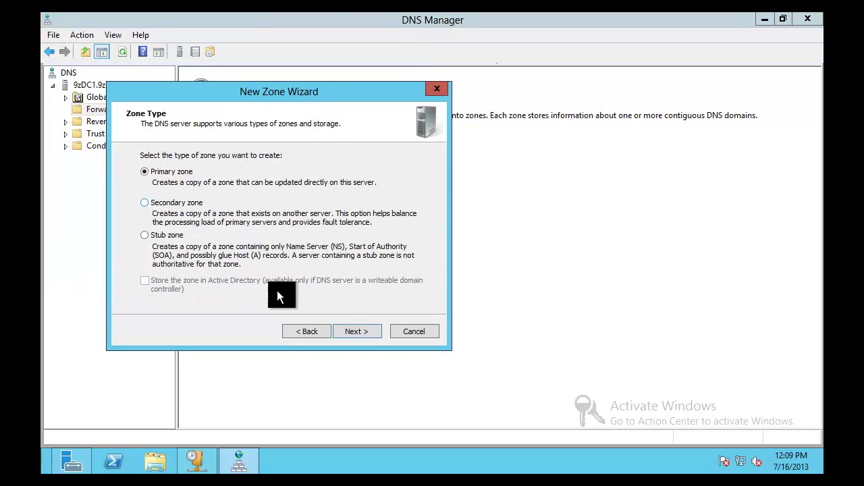
left_click(354, 332)
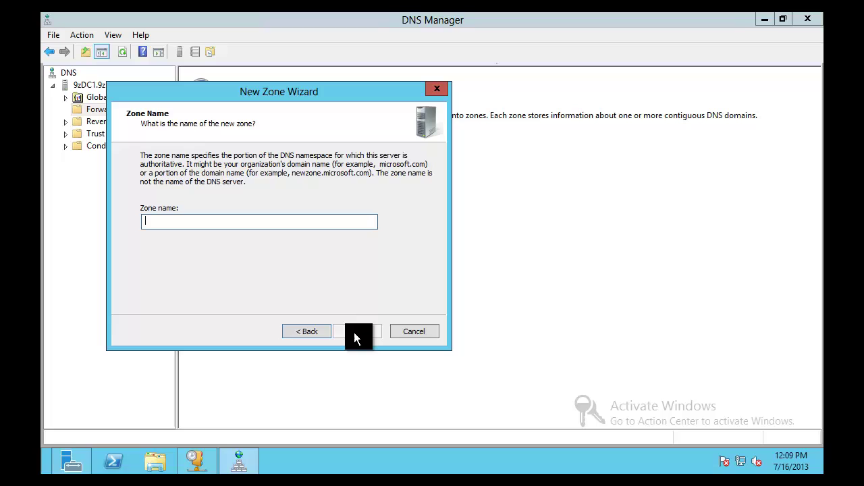
type("myzone.local")
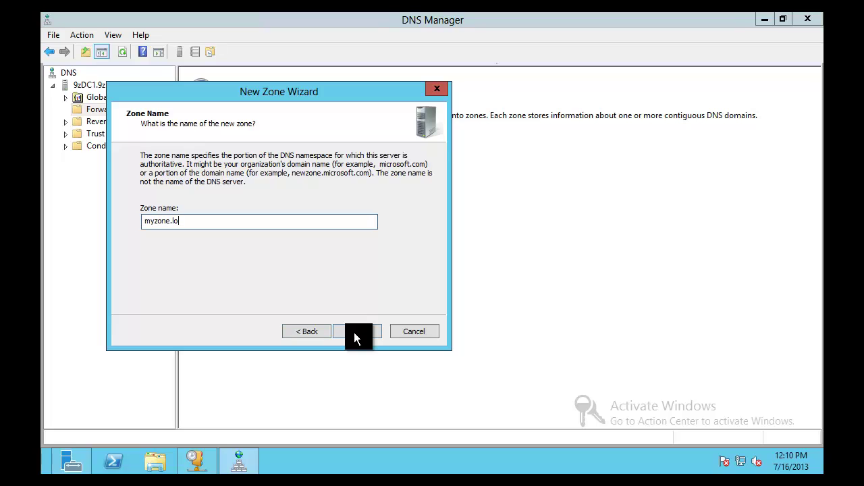
left_click(357, 334)
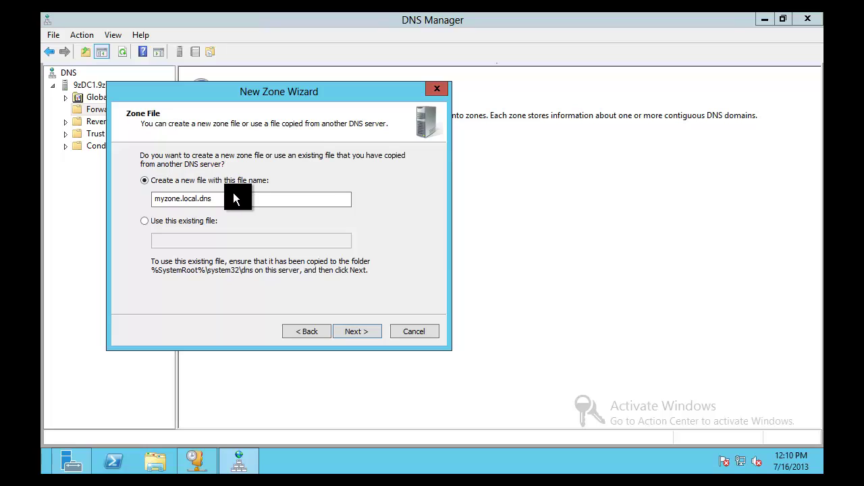
Keep zone file myzone.local.dns, allow nonsecure and secure dynamic updates, and finish the zone
left_click_drag(228, 200, 106, 206)
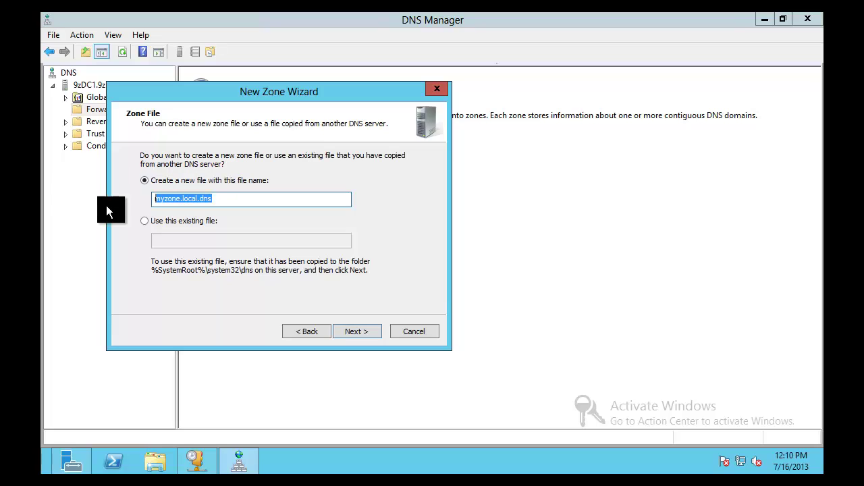
left_click(243, 200)
left_click_drag(218, 200, 142, 197)
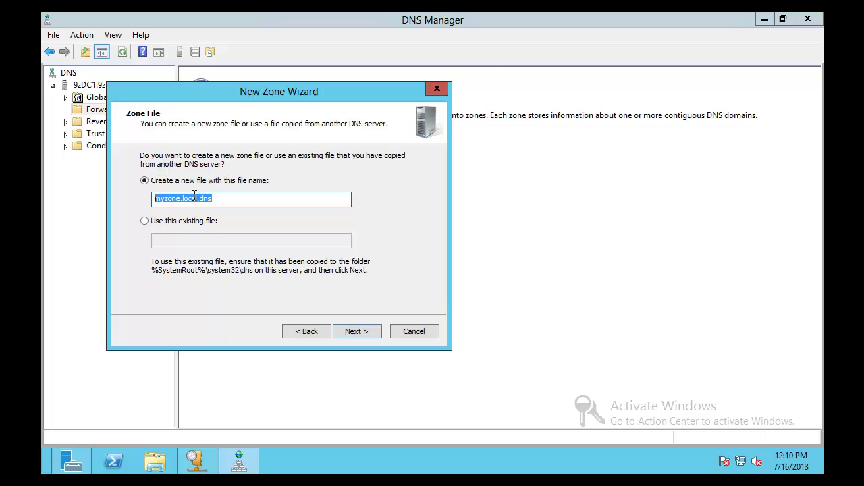
left_click(231, 198)
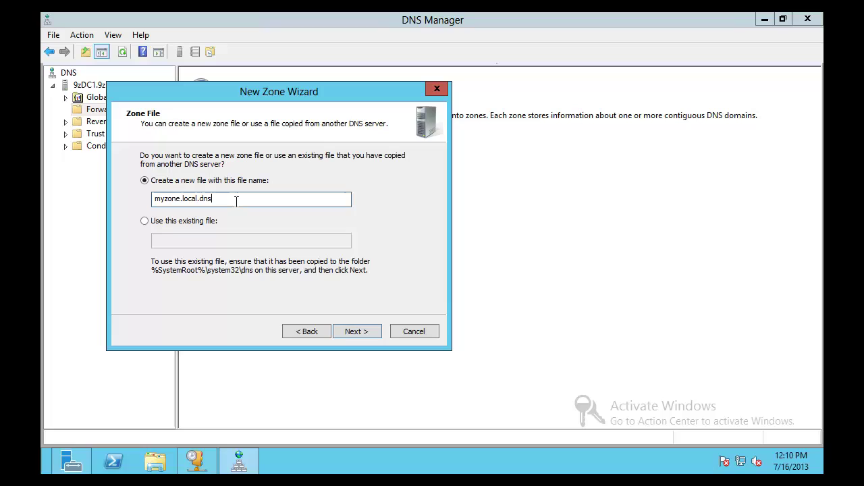
left_click(358, 330)
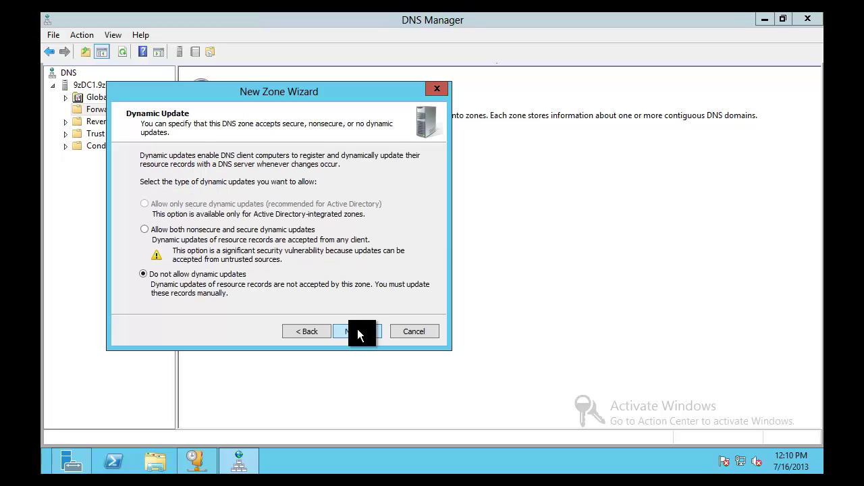
left_click(152, 230)
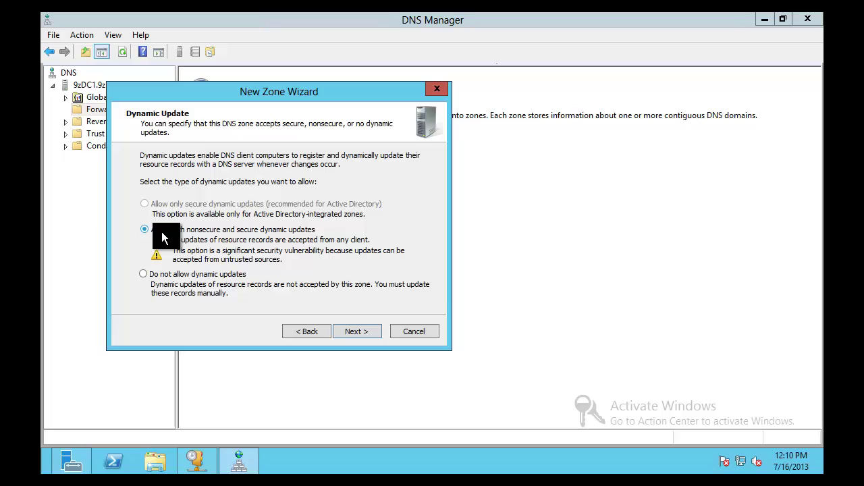
left_click(358, 330)
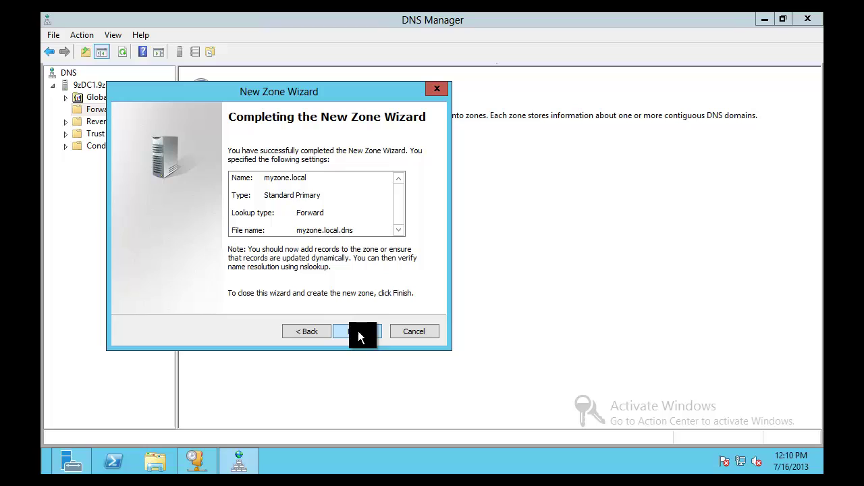
left_click_drag(310, 178, 264, 177)
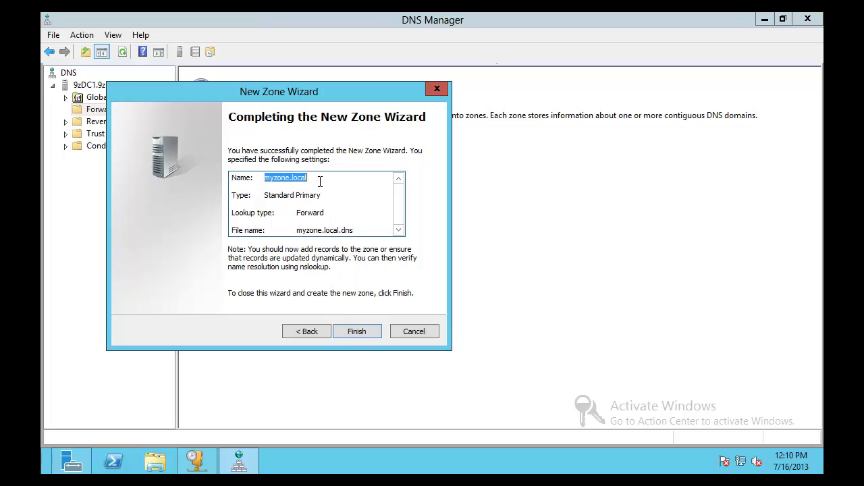
left_click_drag(311, 177, 263, 177)
left_click(358, 330)
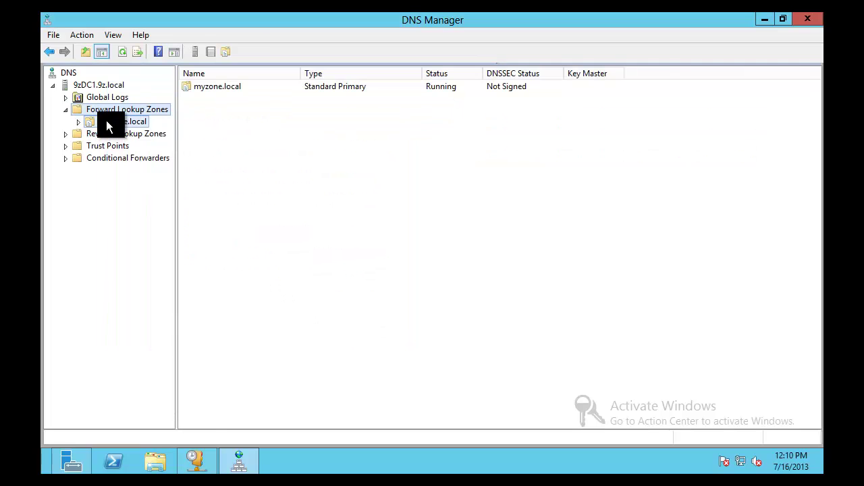
Review myzone.local's properties and aging/scavenging settings, closing them unchanged
left_click(111, 124)
right_click(116, 126)
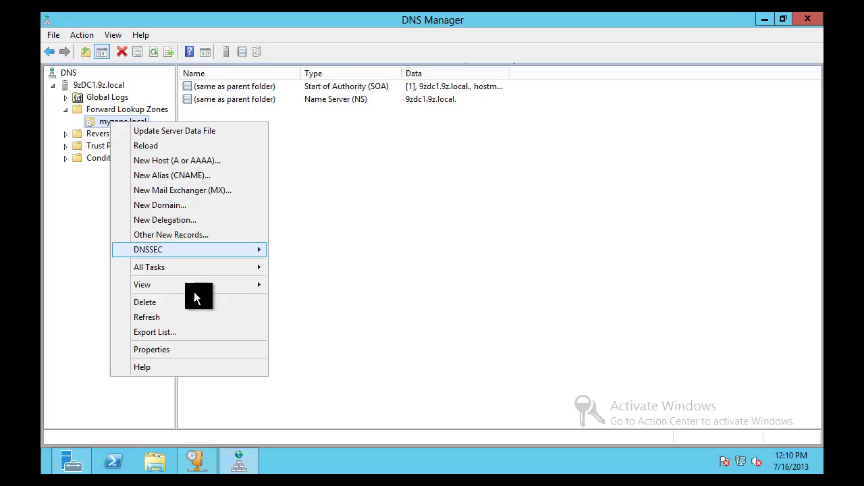
left_click(193, 351)
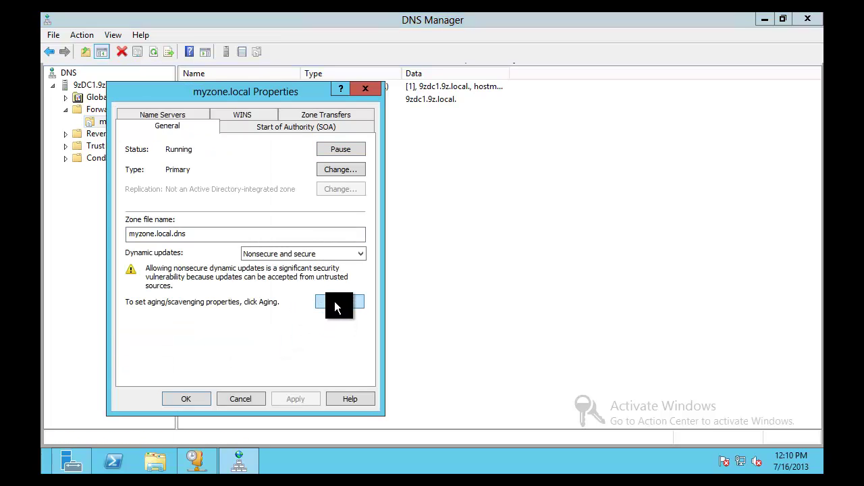
left_click(335, 301)
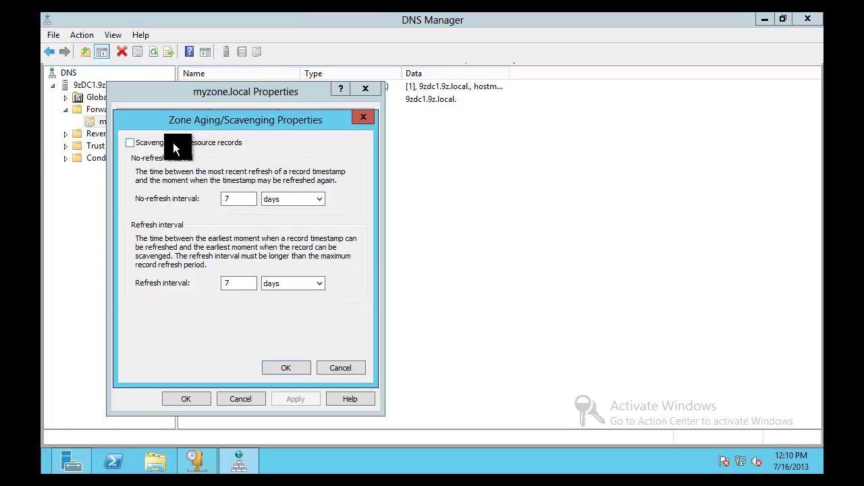
left_click(360, 122)
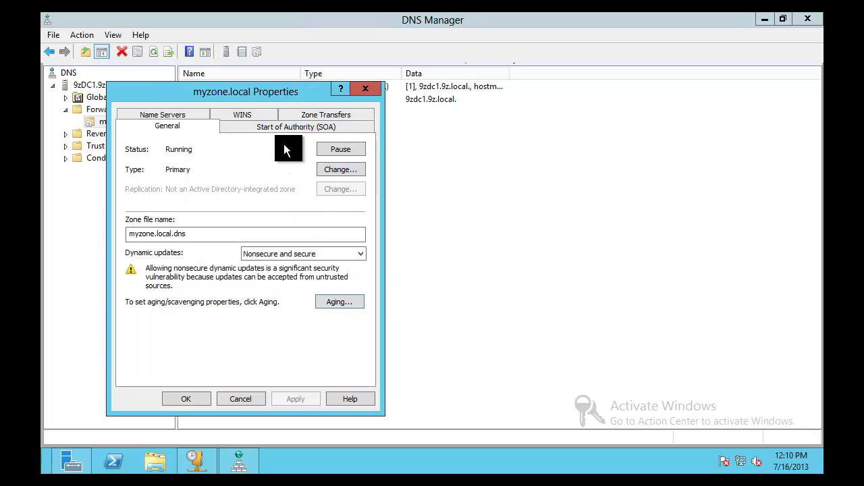
left_click(368, 89)
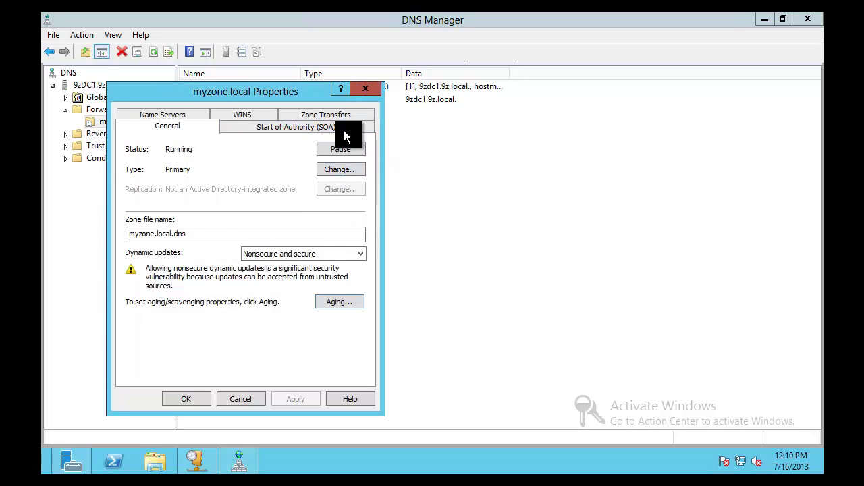
Add a blank-name host record for myzone.local at 10.1.0.10
right_click(244, 149)
left_click(299, 186)
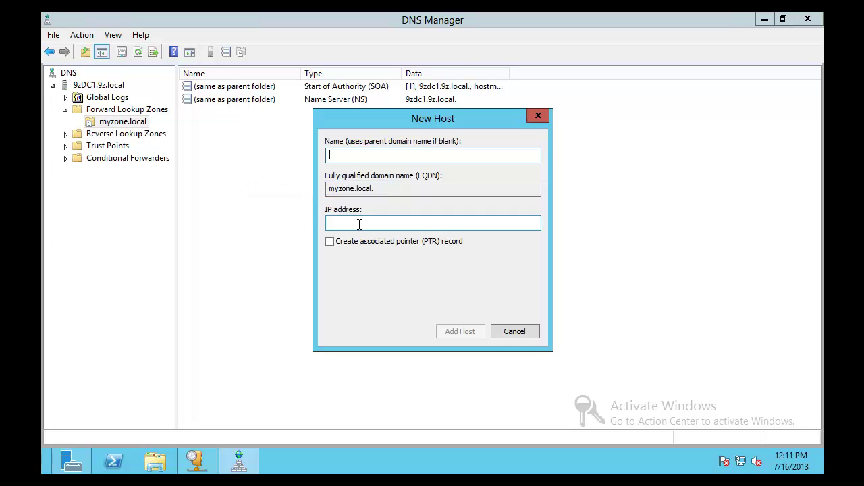
left_click(365, 222)
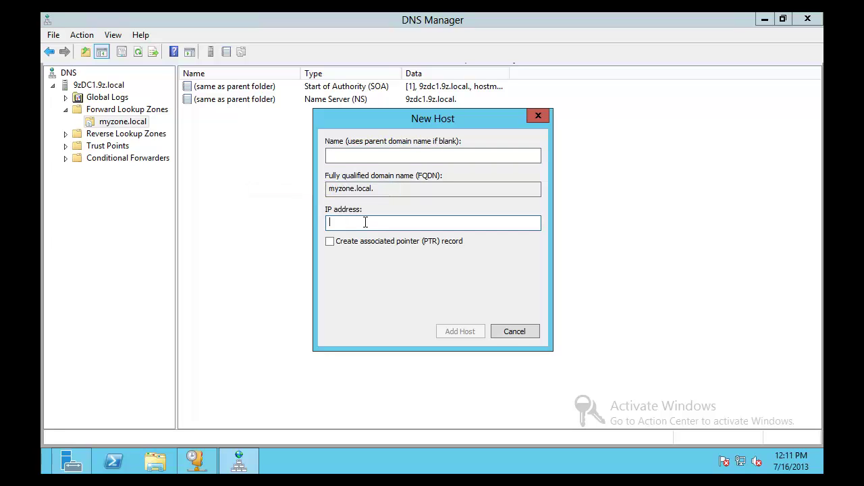
type("10.1.0.10")
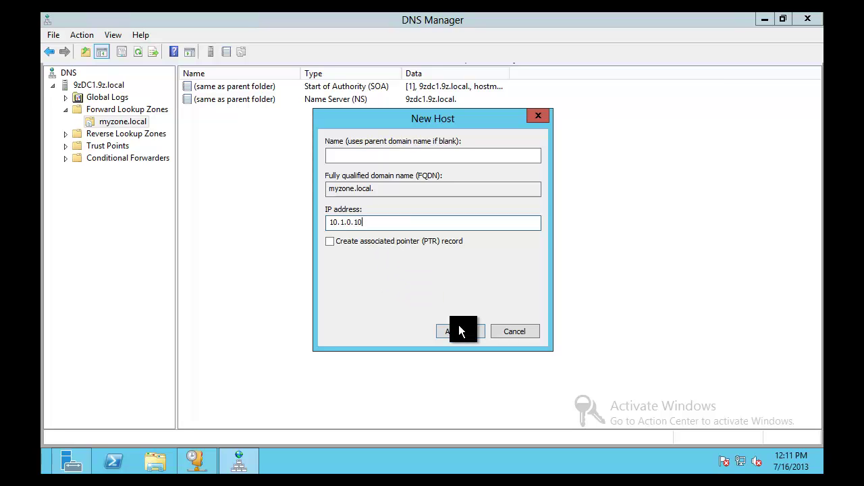
left_click(460, 330)
left_click(522, 289)
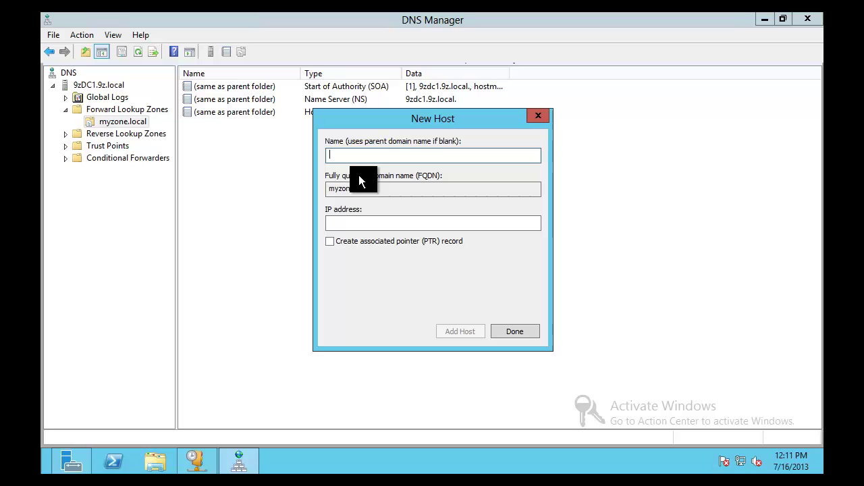
Add host records dc at 10.1.0.101 and client at 10.1.0.13, then close the form
type("dc")
left_click(368, 225)
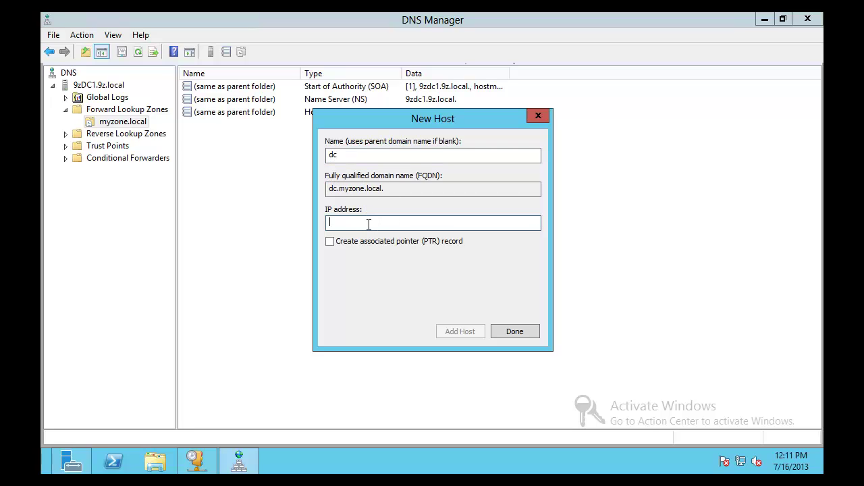
type("10.1.0.101")
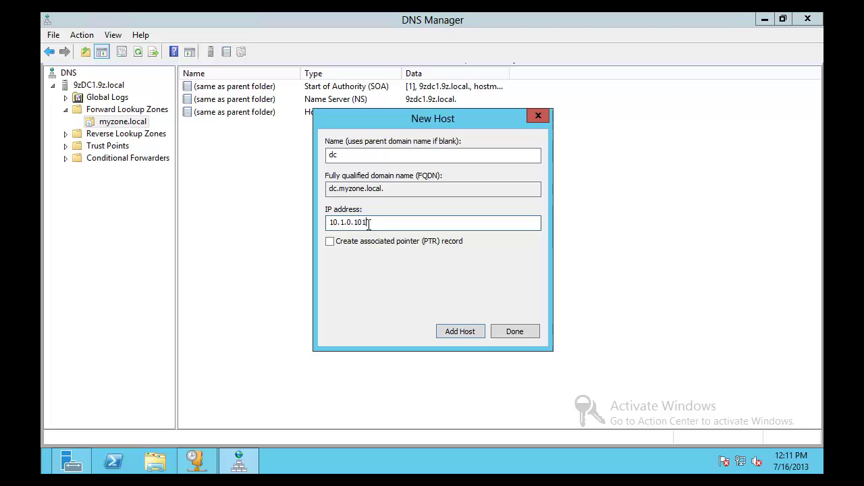
left_click(453, 329)
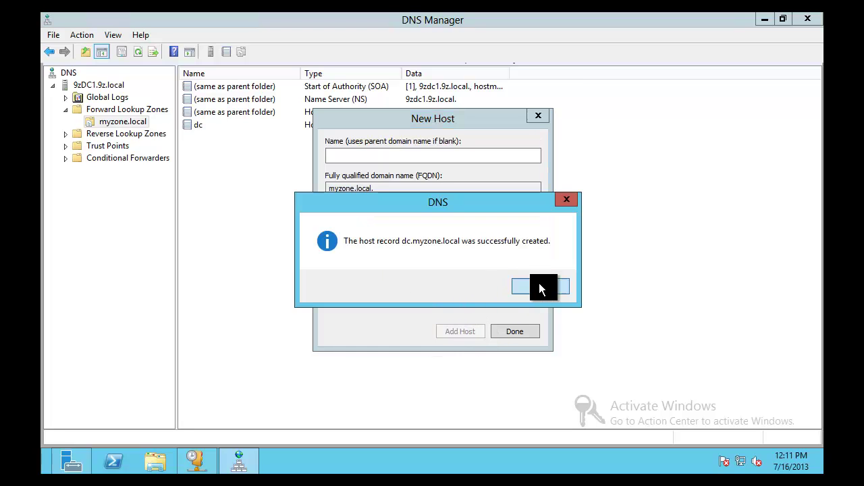
left_click(539, 285)
type("client")
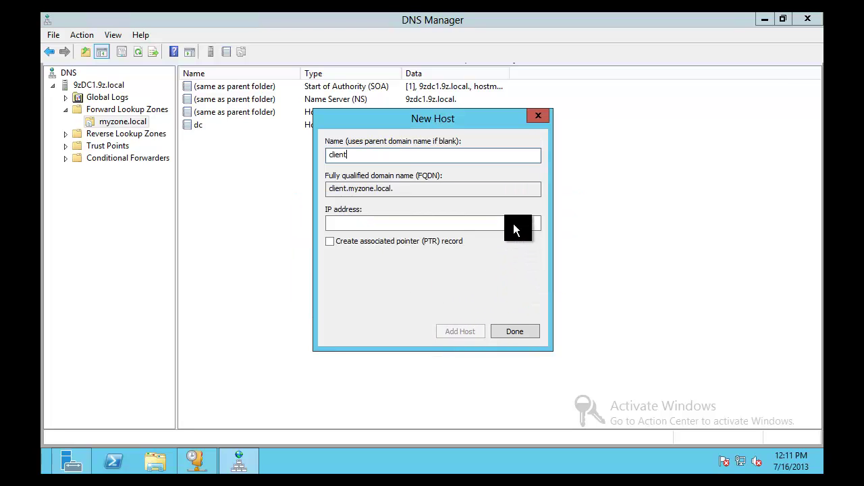
left_click(510, 225)
type("10.1.0.")
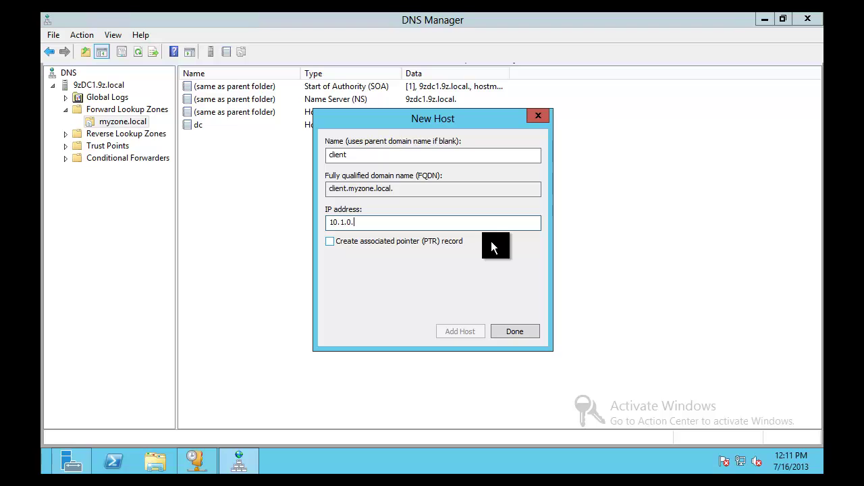
type("13")
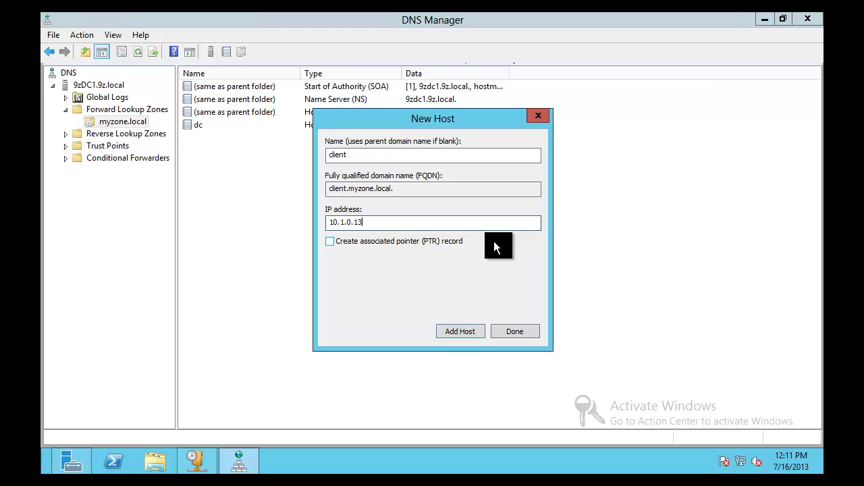
left_click(476, 331)
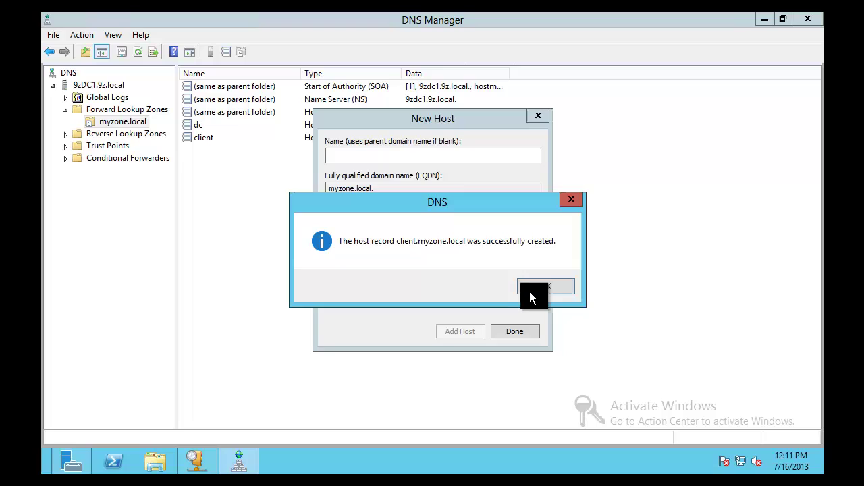
left_click(532, 291)
left_click(504, 330)
right_click(258, 181)
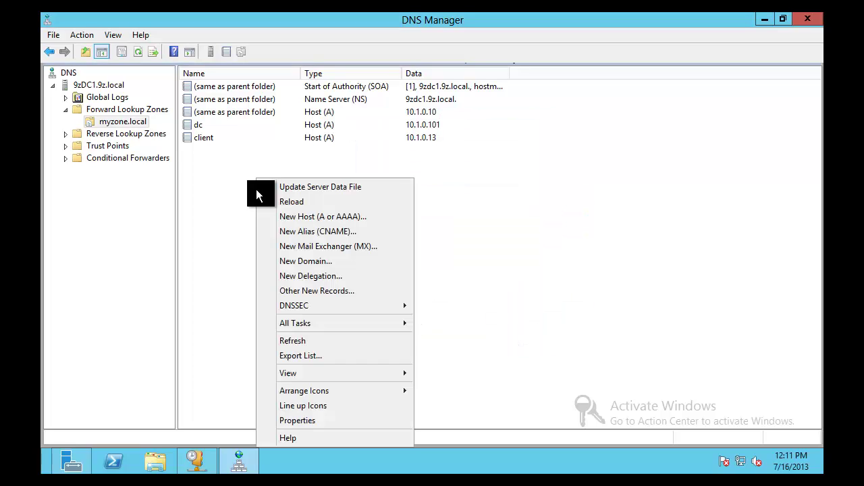
Refresh the record list and Forward Lookup Zones to show myzone.local's hosts 10.1.0.10, client and dc
left_click(304, 339)
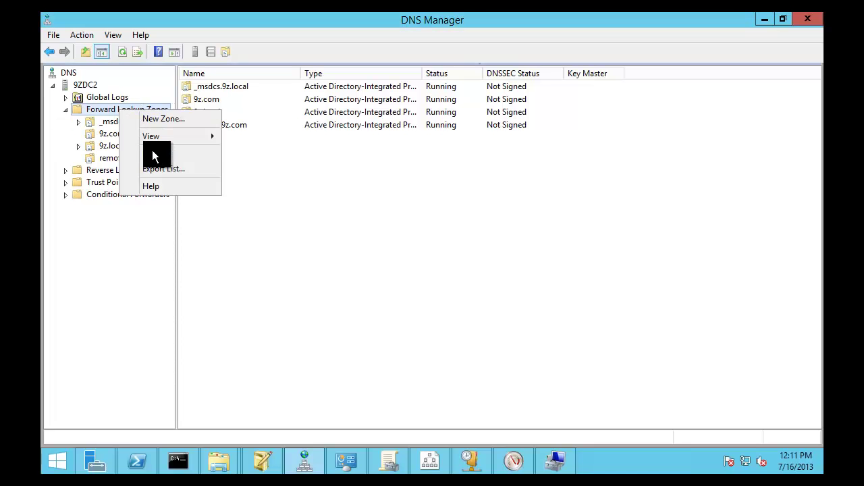
left_click(149, 155)
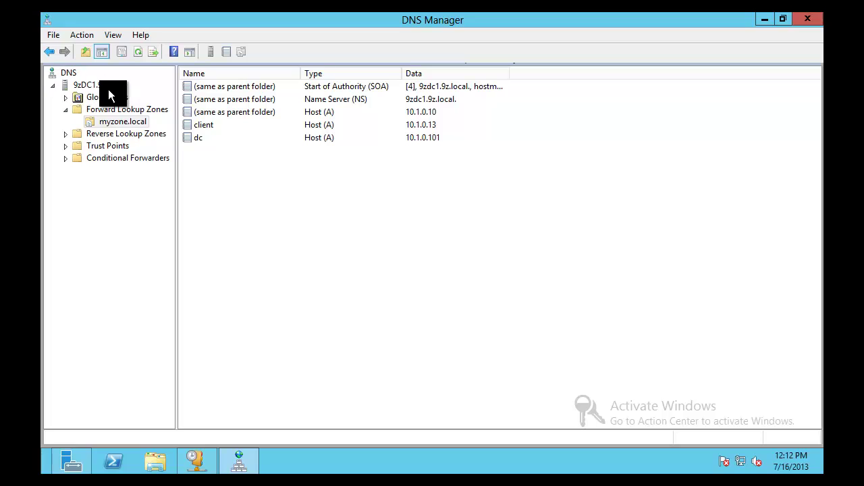
Set myzone.local's zone transfers to 'Only to the following servers' and edit the list
right_click(124, 125)
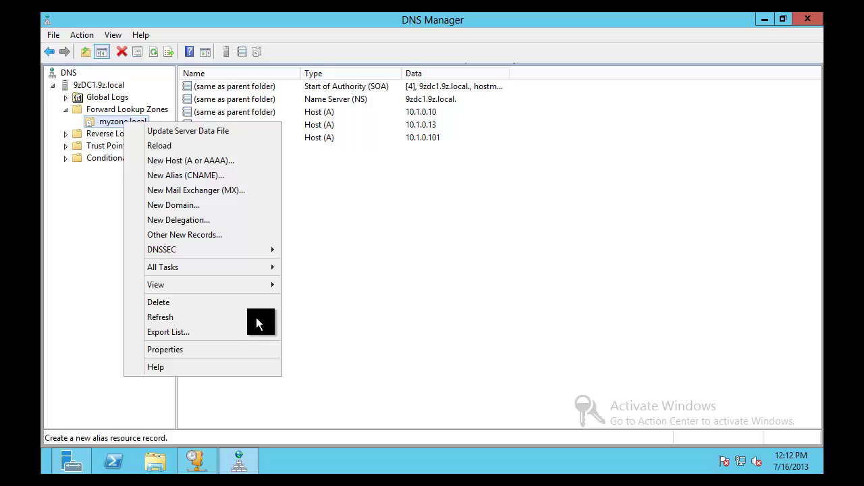
left_click(203, 349)
left_click(330, 126)
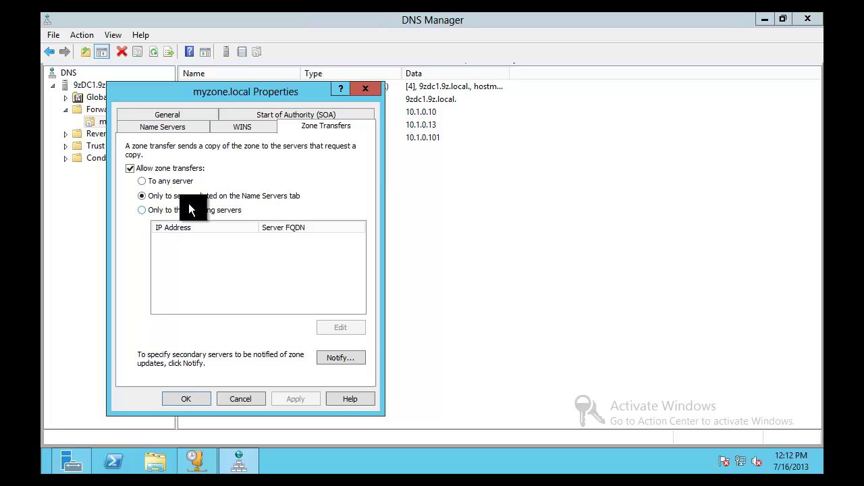
left_click(157, 210)
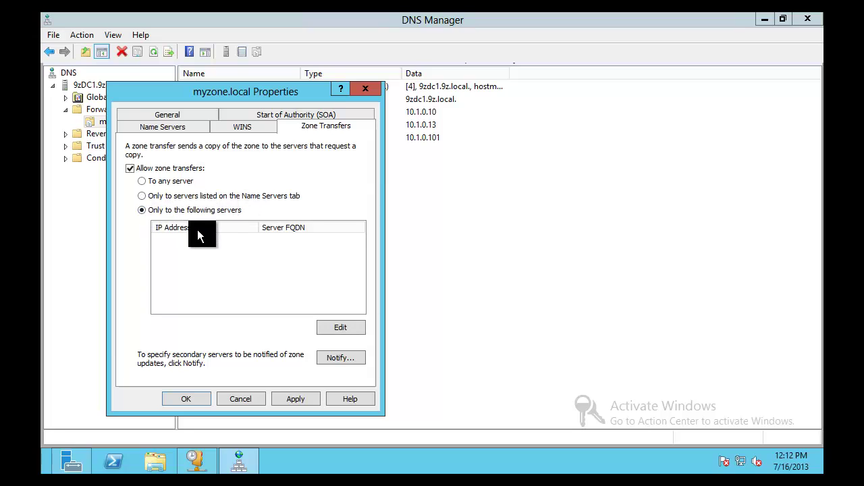
left_click(338, 328)
Add 9zdc2 (10.0.0.9) as the allowed transfer server, remove the unresolved row, and save
left_click(124, 197)
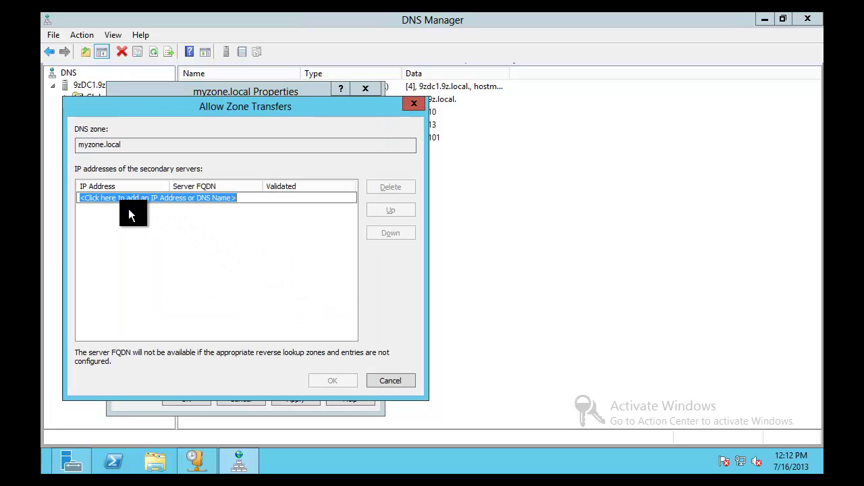
type("9zdc2")
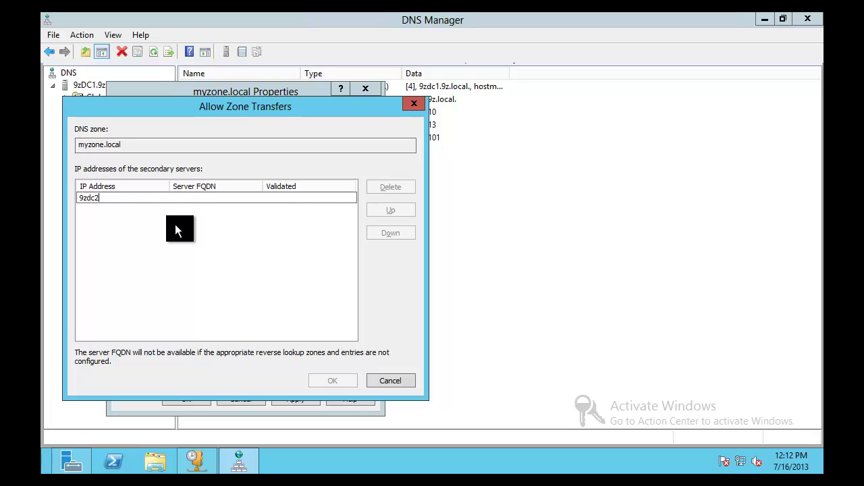
key("Return")
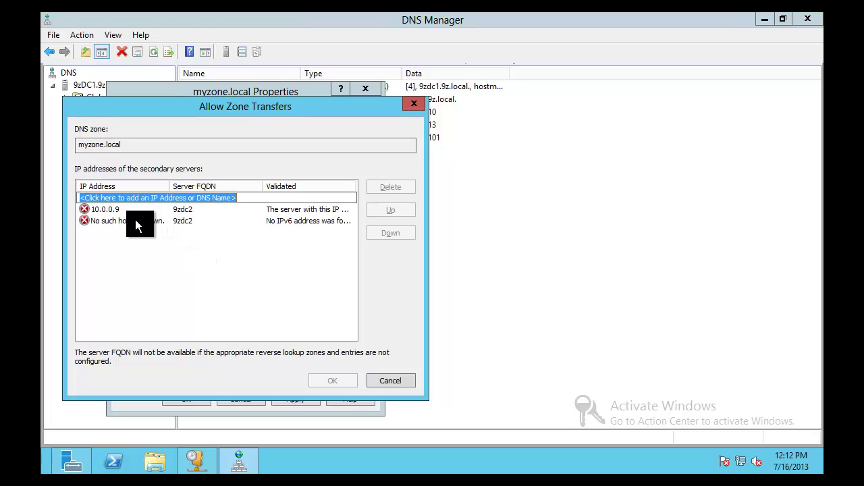
left_click(125, 213)
left_click(156, 221)
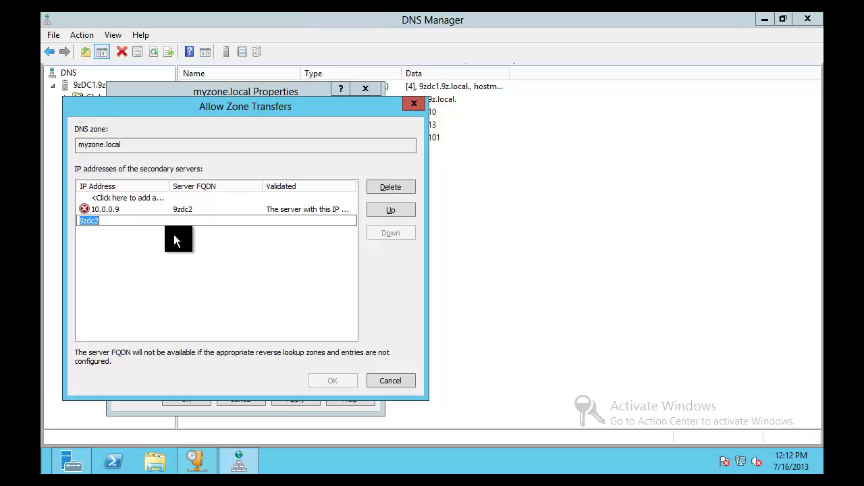
left_click(387, 188)
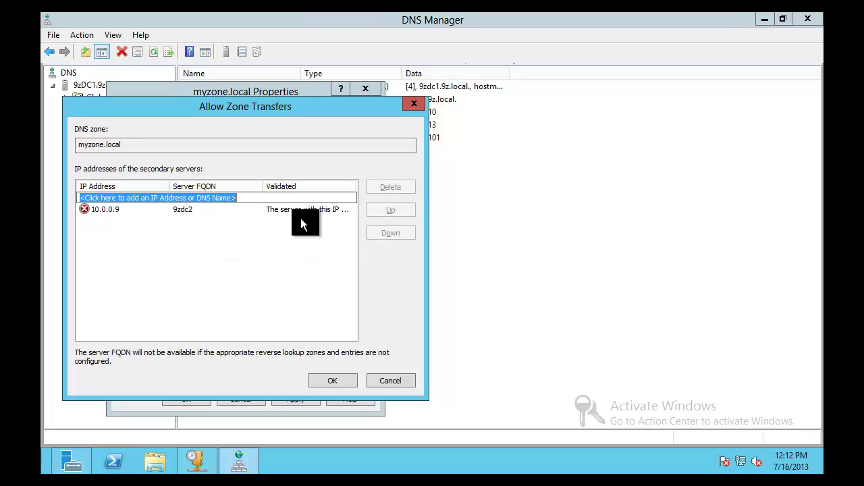
left_click(335, 375)
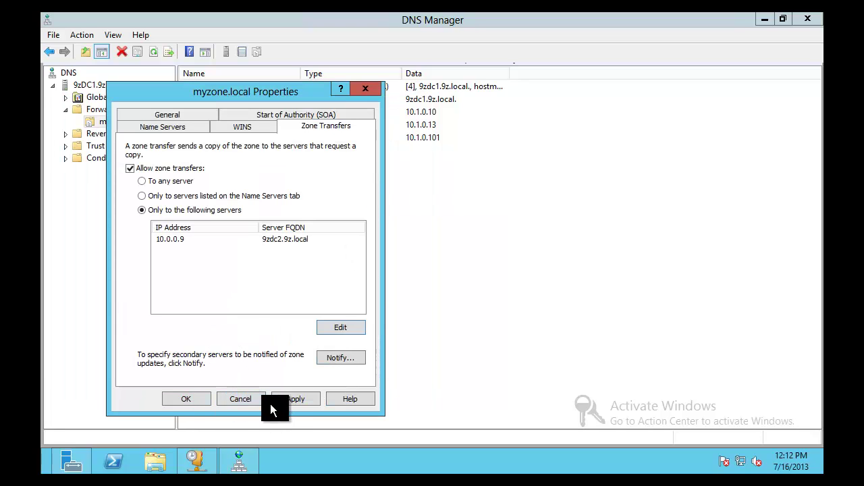
left_click(183, 400)
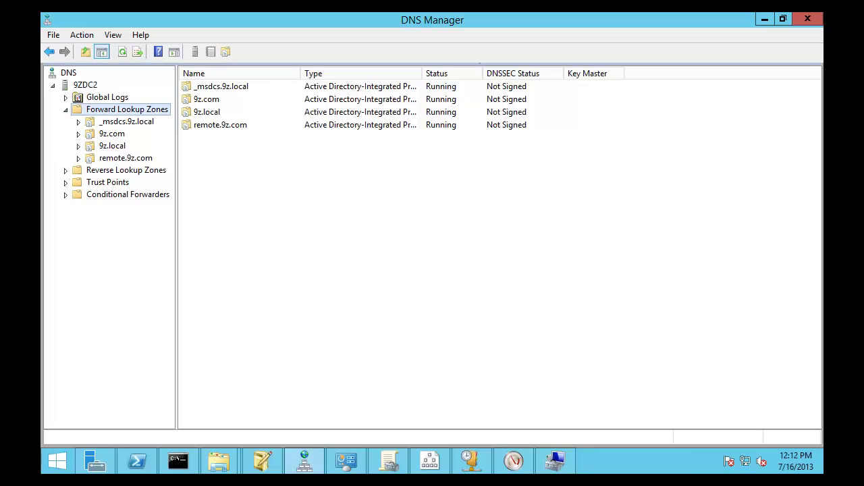
Start a new secondary zone named myzone.local
right_click(110, 108)
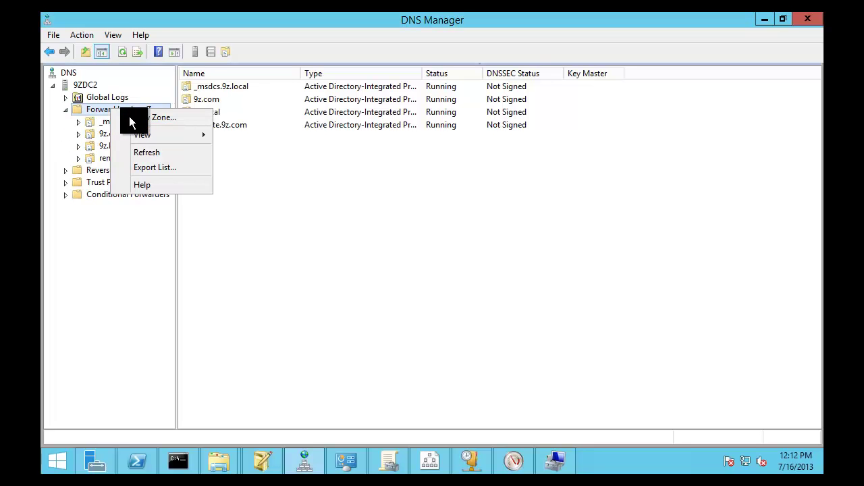
left_click(138, 119)
left_click(302, 269)
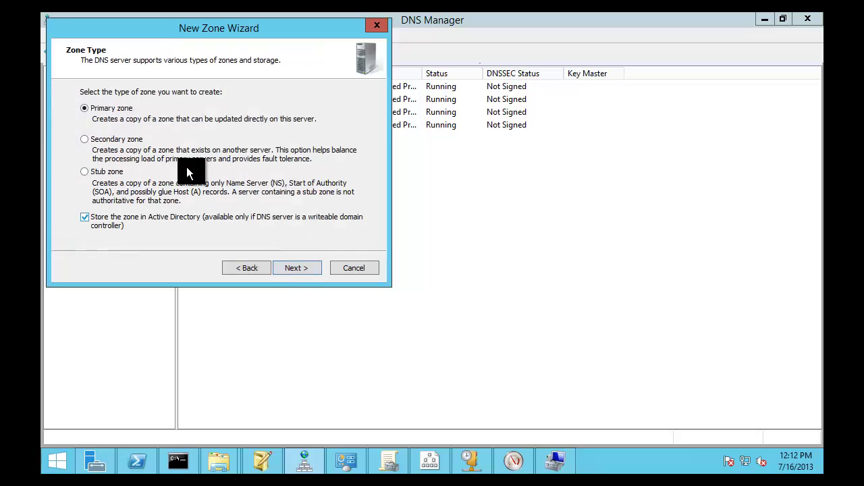
left_click(127, 142)
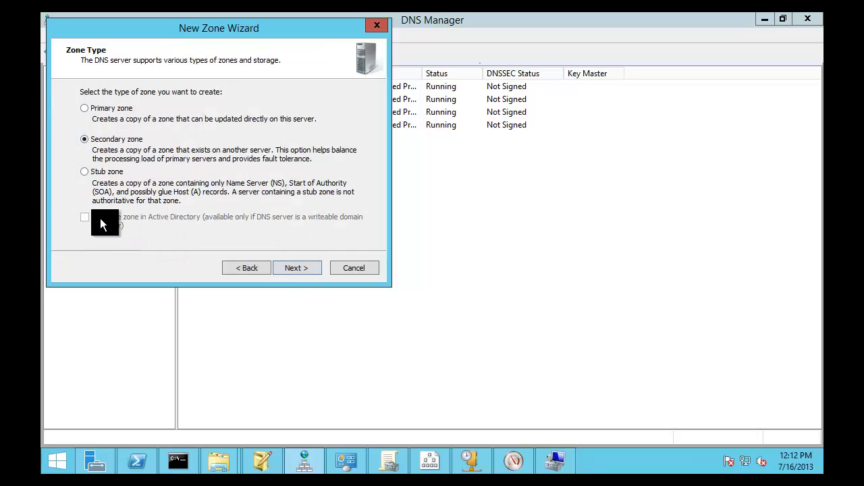
left_click(287, 268)
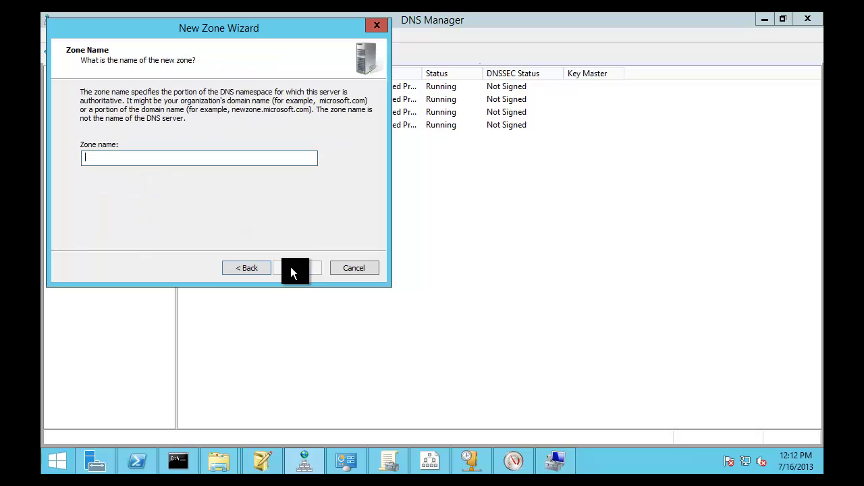
type("myzone.local")
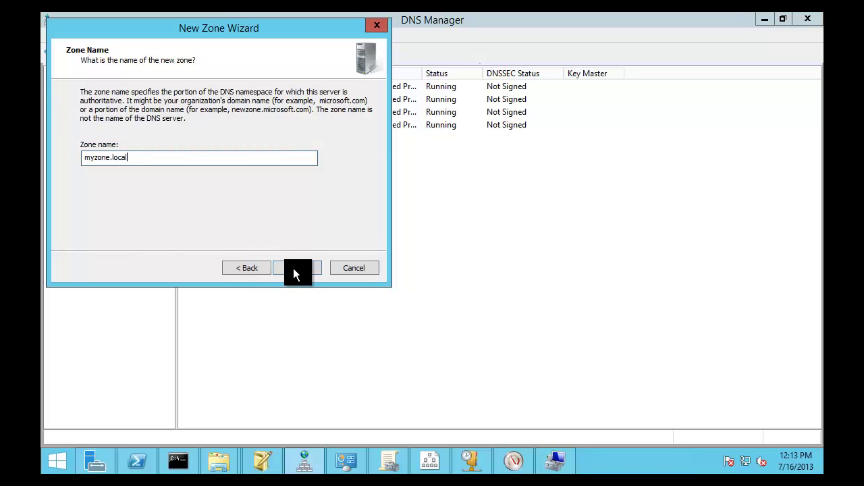
Set 9zdc1 (10.0.0.4) as the master server, removing the unresolved entry
left_click(294, 270)
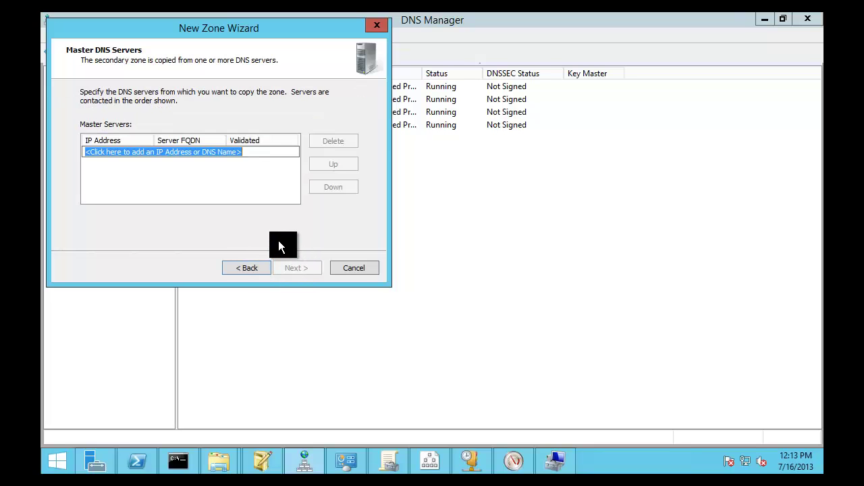
type("9zdc1")
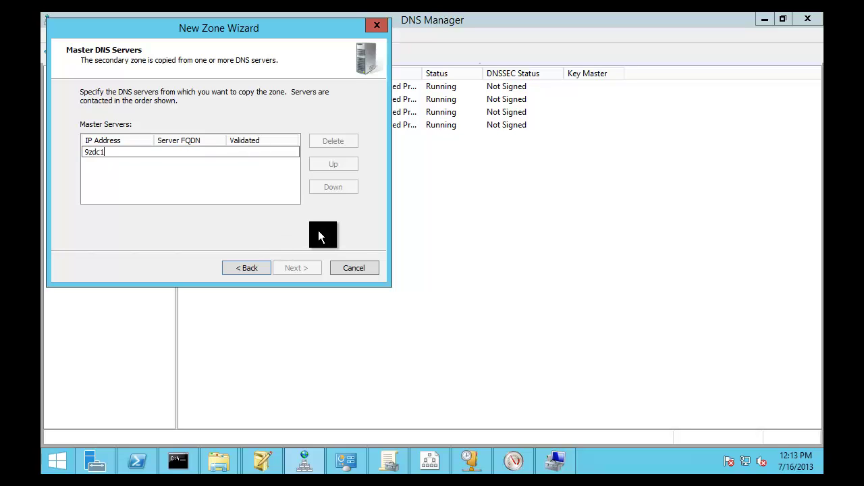
left_click(269, 160)
left_click(133, 174)
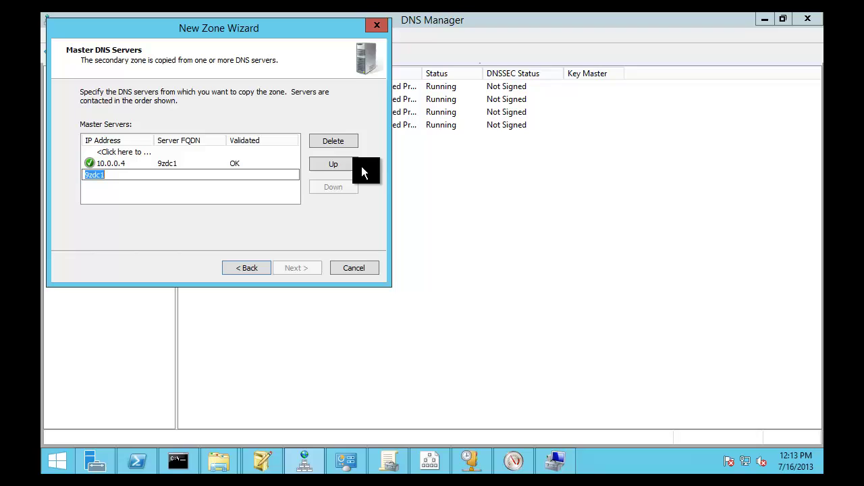
left_click(333, 141)
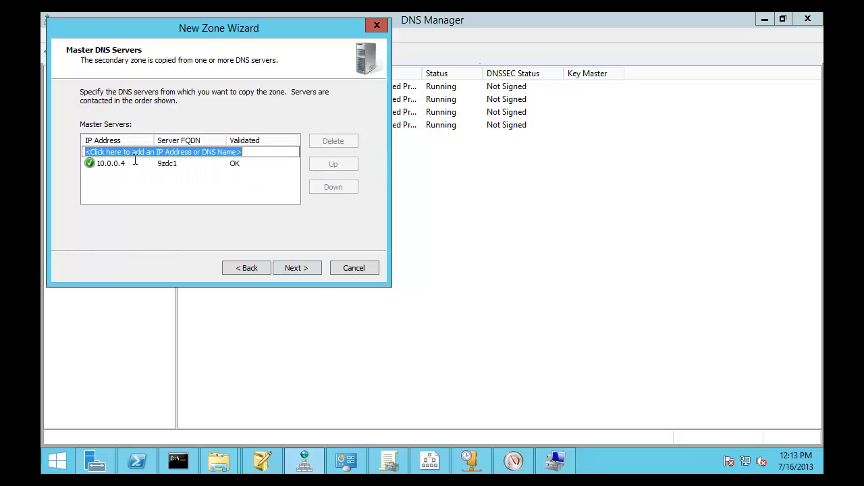
left_click(299, 271)
Finish the secondary zone and inspect myzone.local's SOA, NS, 10.1.0.10, client and dc records
left_click(302, 270)
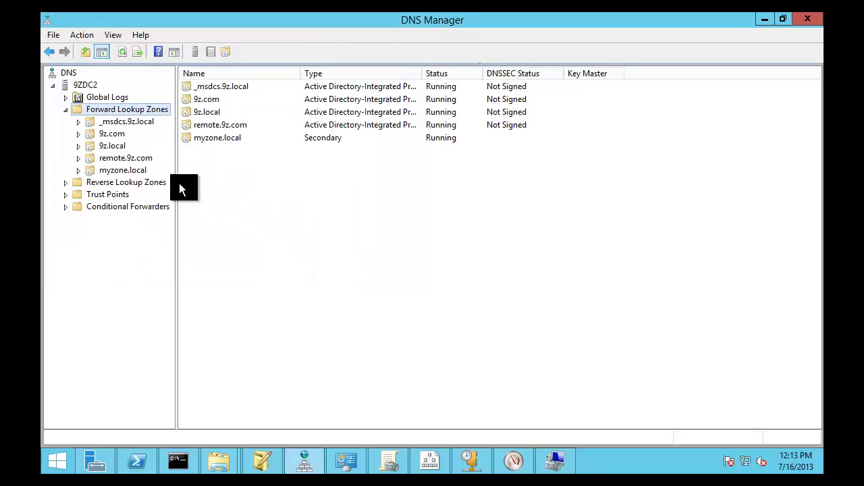
left_click(113, 170)
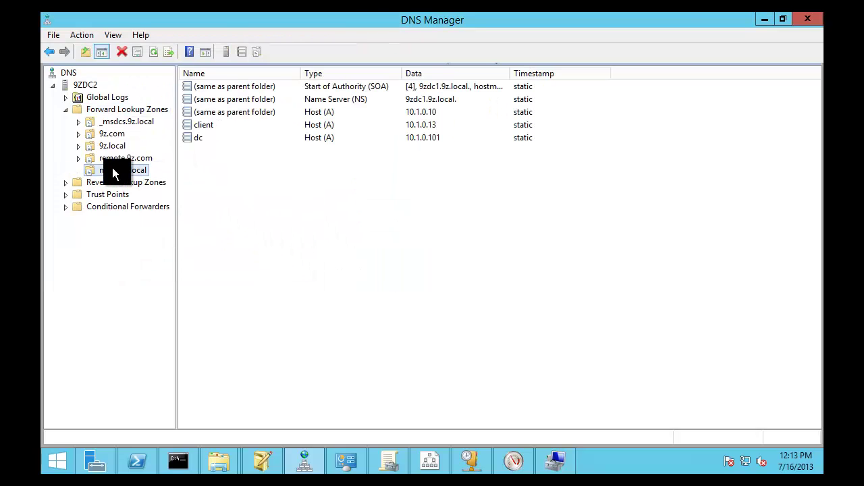
left_click(213, 125)
left_click(205, 137)
left_click(215, 113)
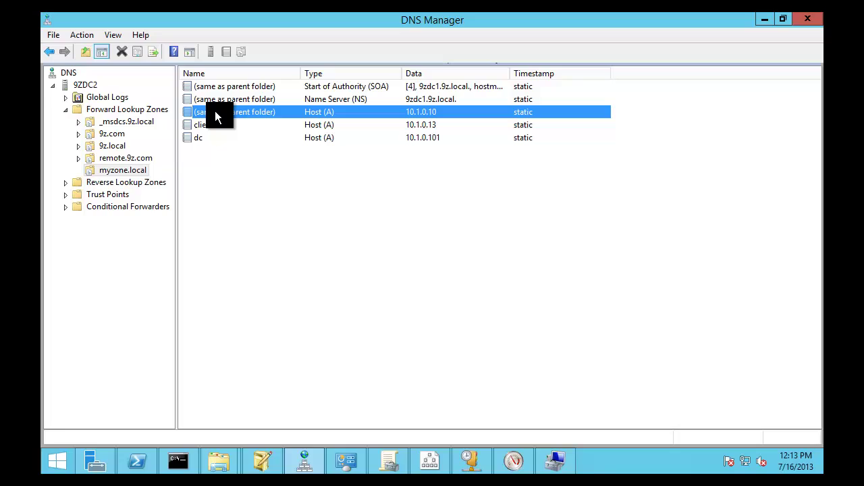
left_click(209, 87)
left_click(211, 99)
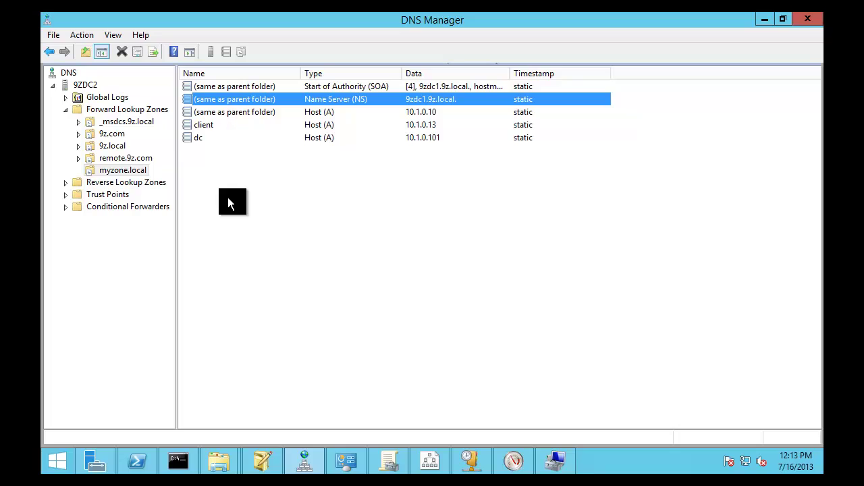
Look over myzone.local's context menus, including Transfer from Master and All Tasks, without running anything
right_click(226, 179)
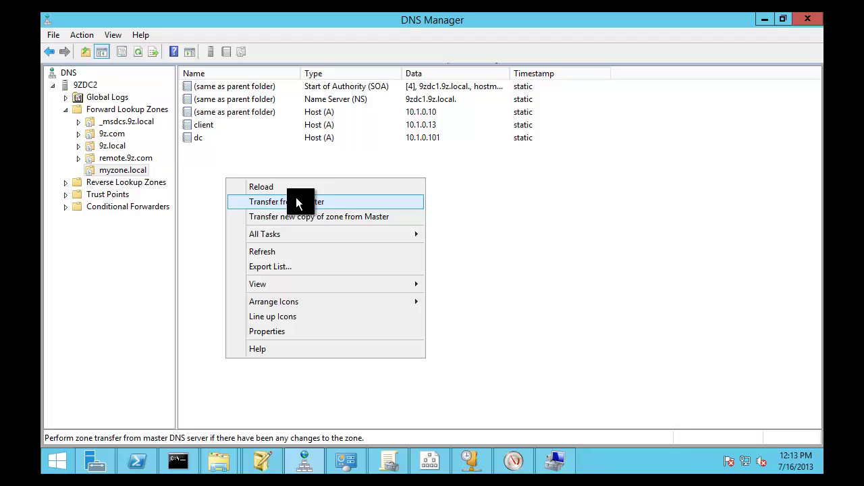
left_click(202, 228)
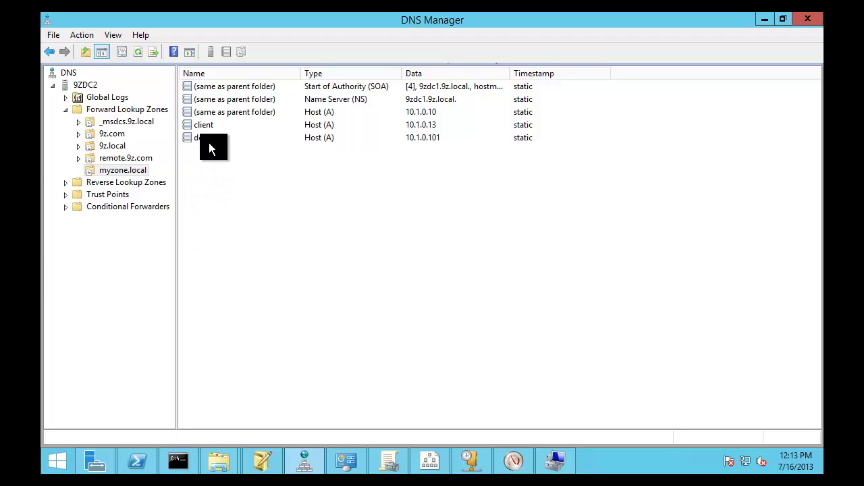
right_click(123, 170)
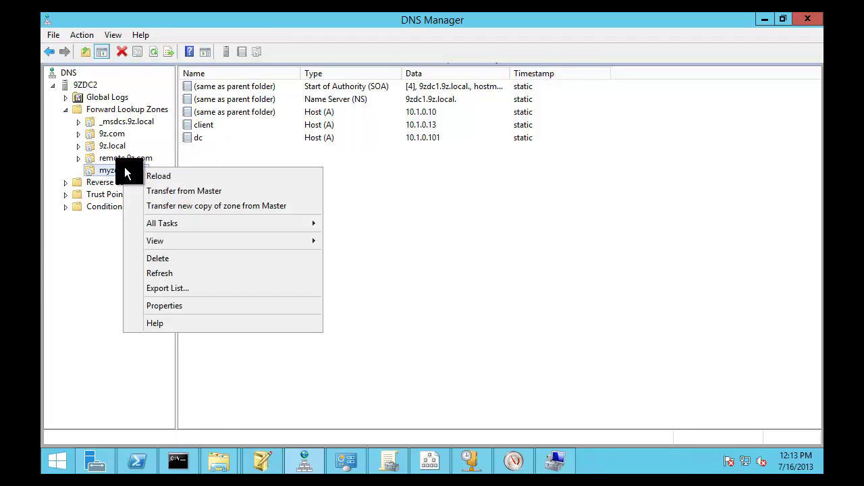
mouse_move(159, 222)
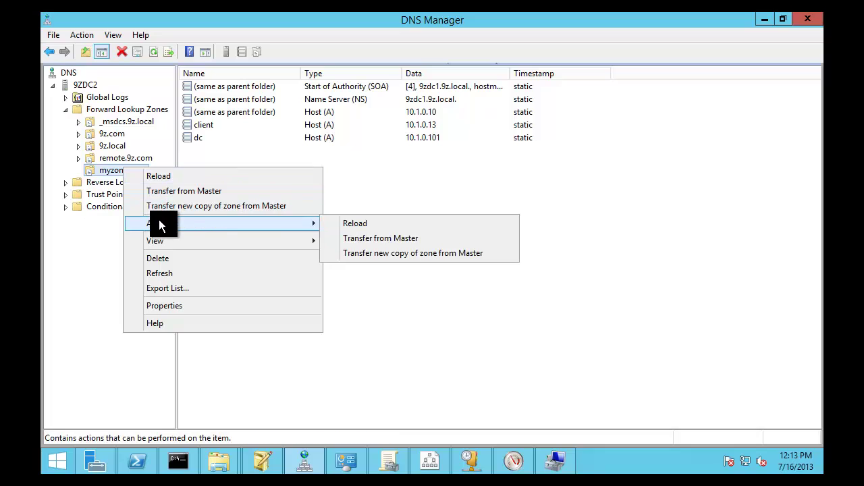
left_click(397, 200)
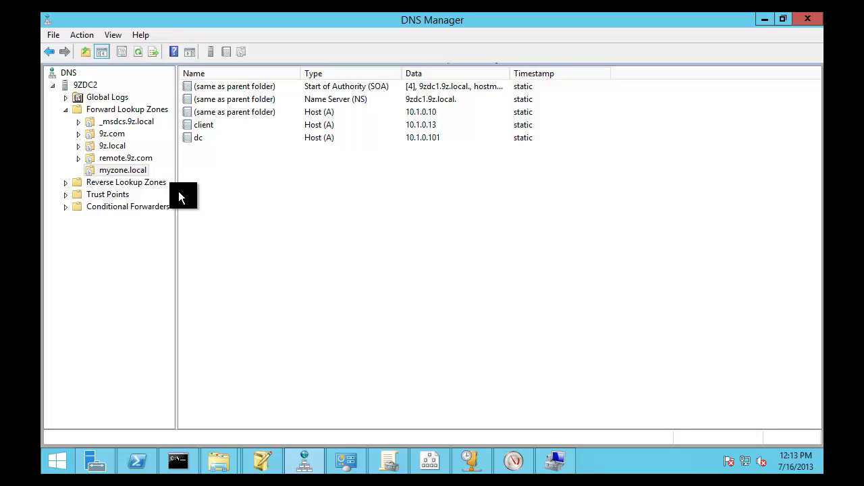
right_click(113, 170)
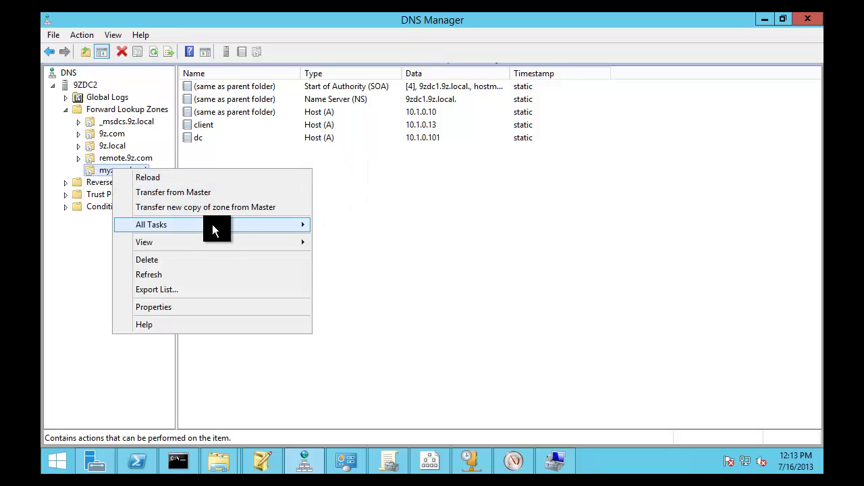
mouse_move(212, 231)
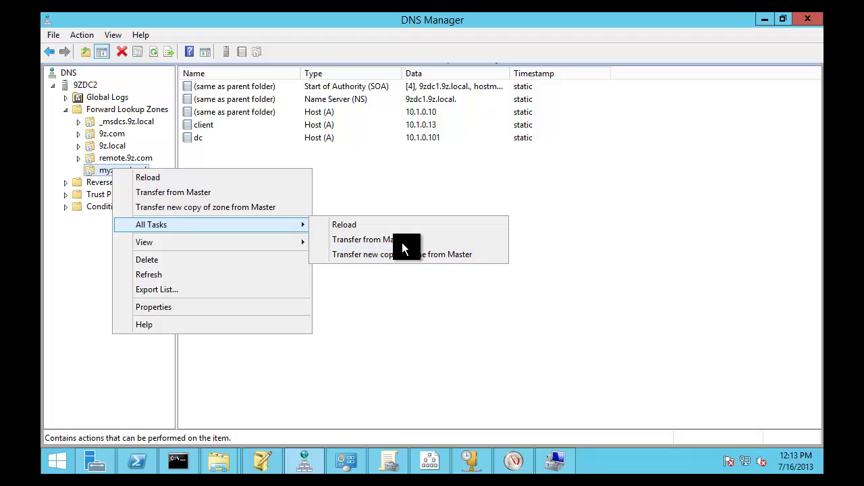
left_click(383, 187)
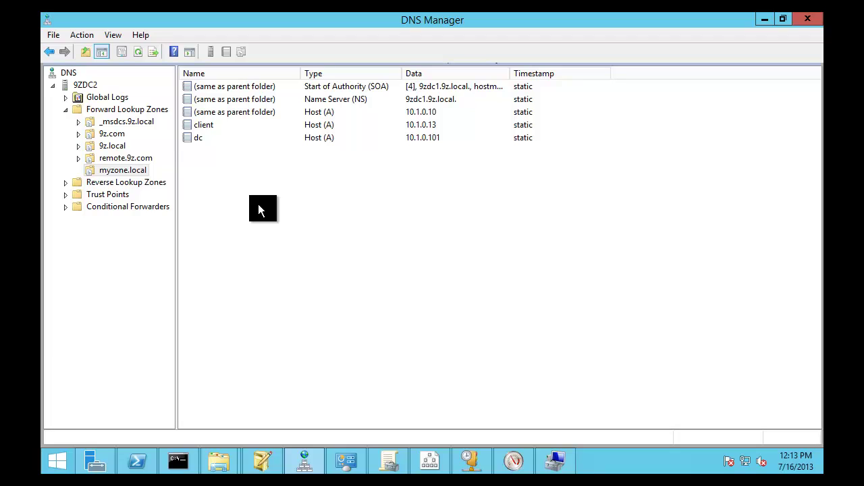
Review myzone.local's SOA and name server 9zdc1.9z.local records
left_click(330, 89)
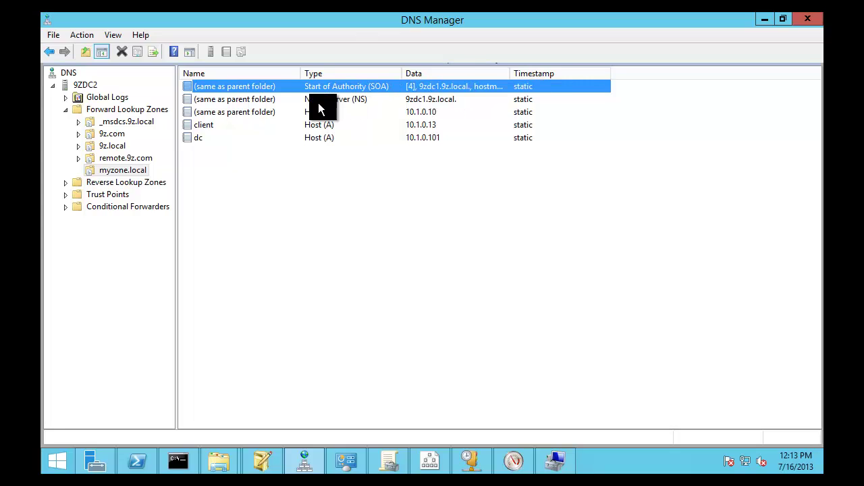
left_click(262, 99)
left_click(273, 87)
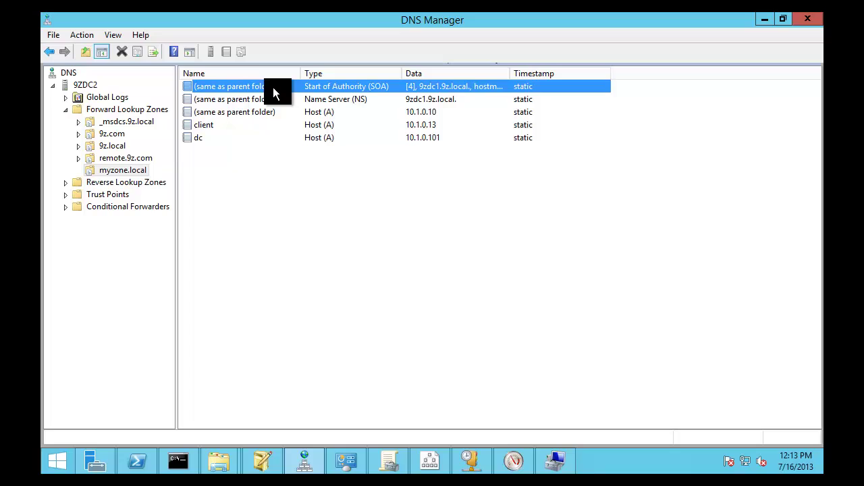
left_click(270, 98)
key("Up")
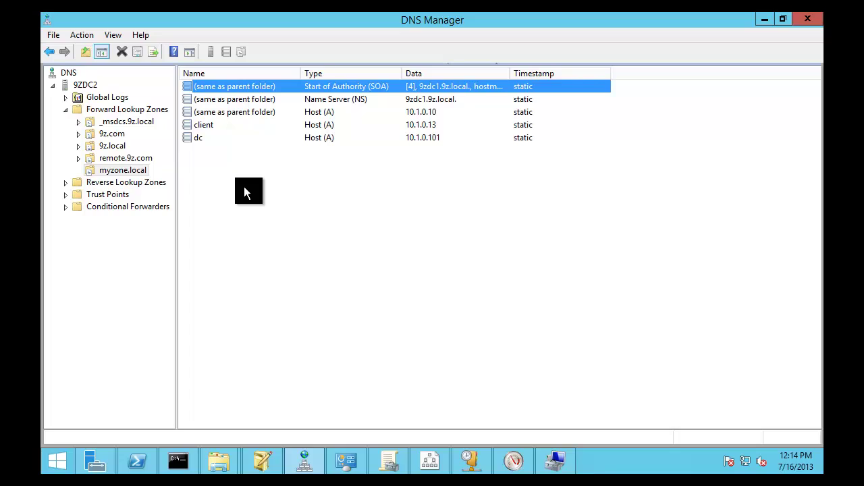
Open myzone.local's properties and try changing the zone type to primary
right_click(125, 170)
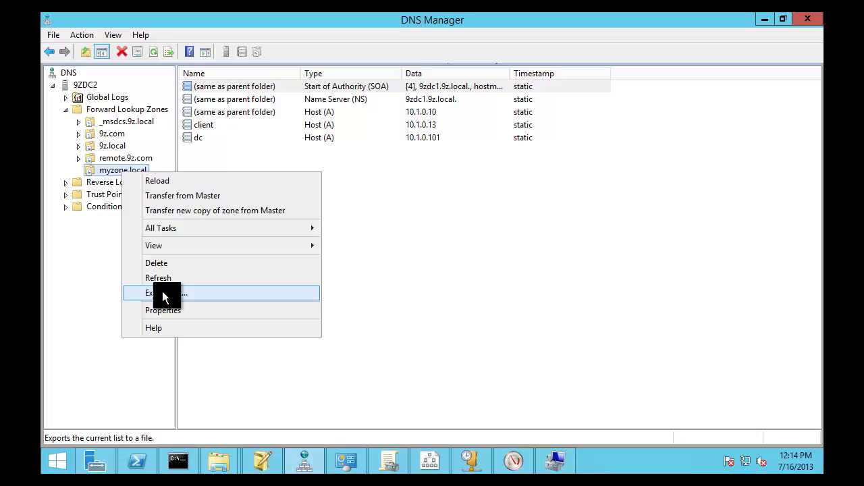
left_click(173, 309)
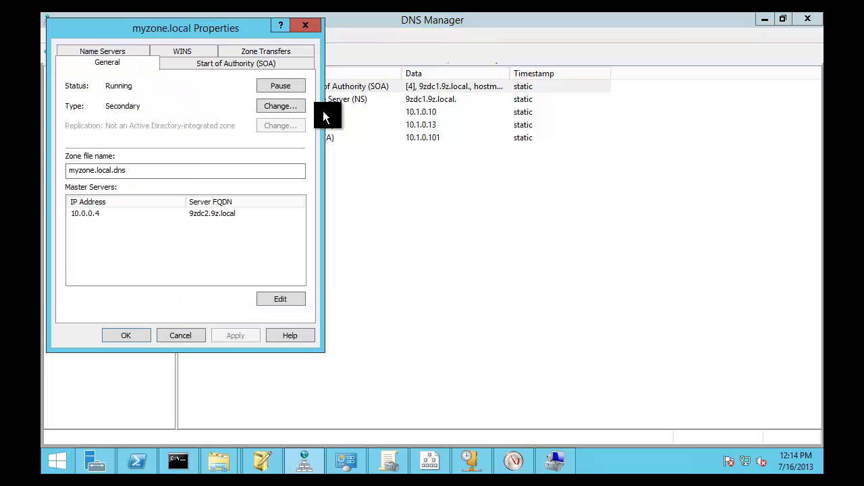
left_click_drag(323, 116, 350, 72)
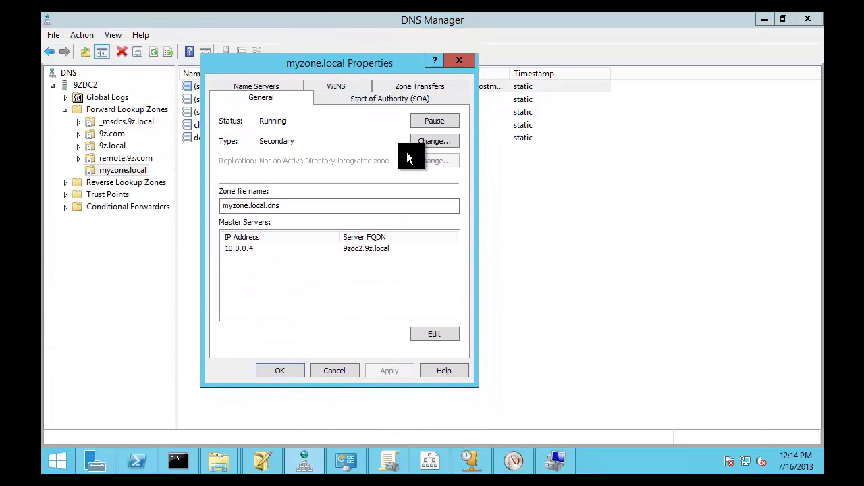
left_click(430, 141)
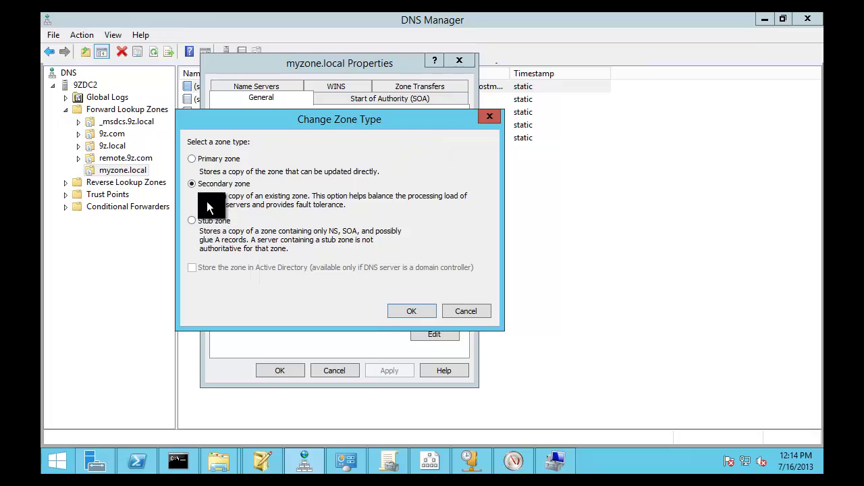
left_click(207, 160)
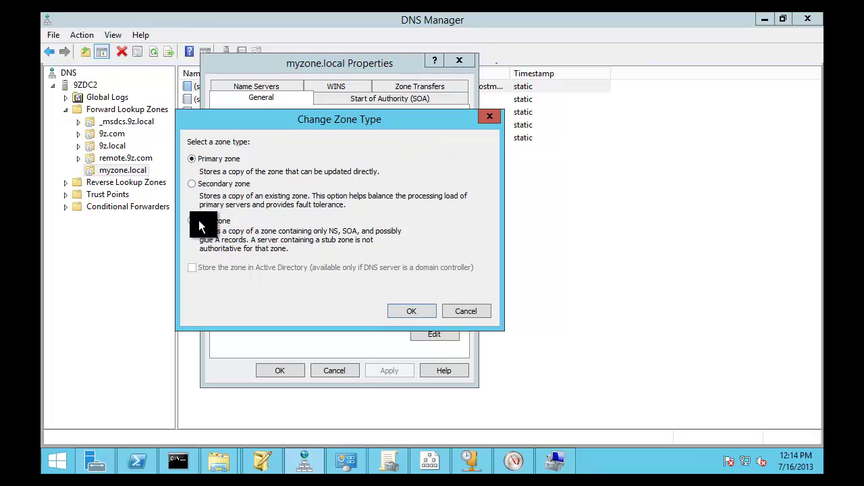
left_click(466, 308)
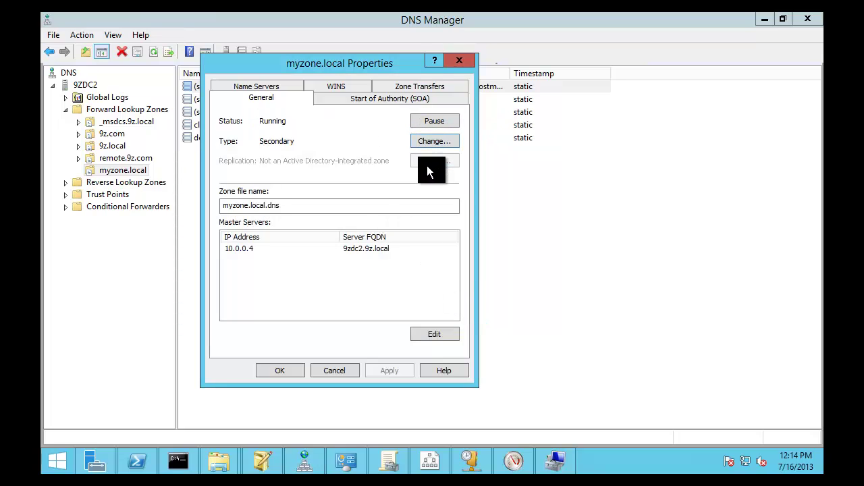
Convert myzone.local to a primary zone stored in Active Directory
left_click(421, 140)
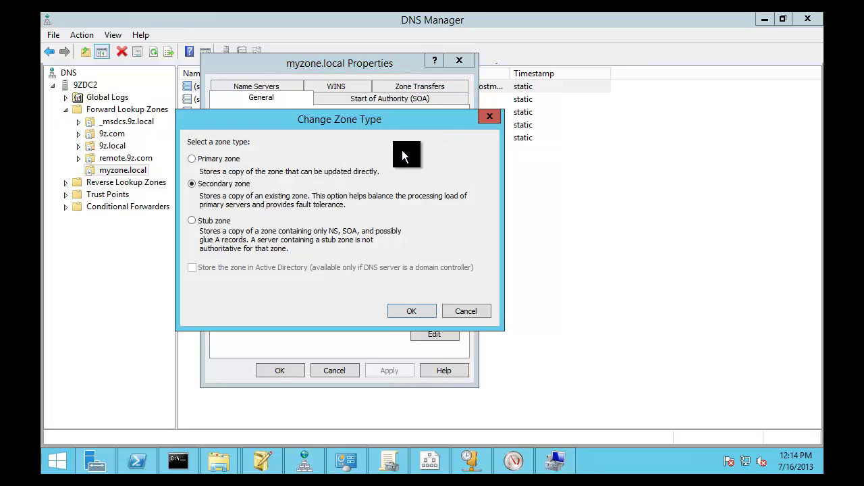
left_click(212, 160)
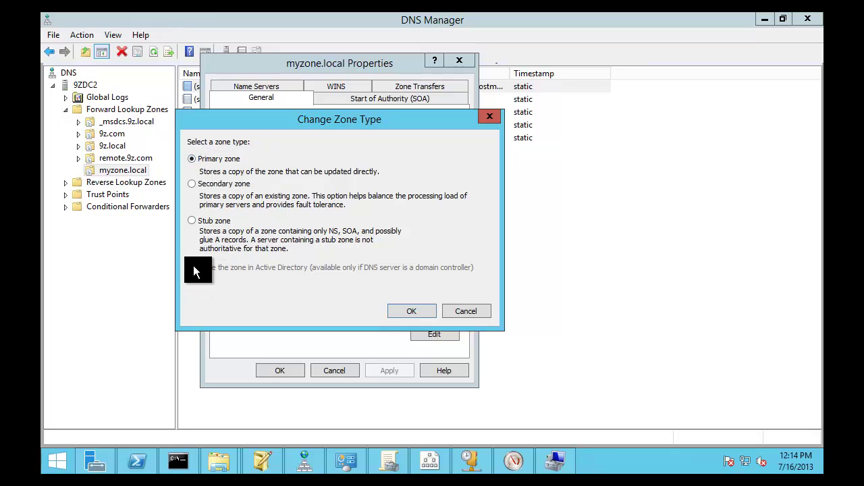
left_click(471, 318)
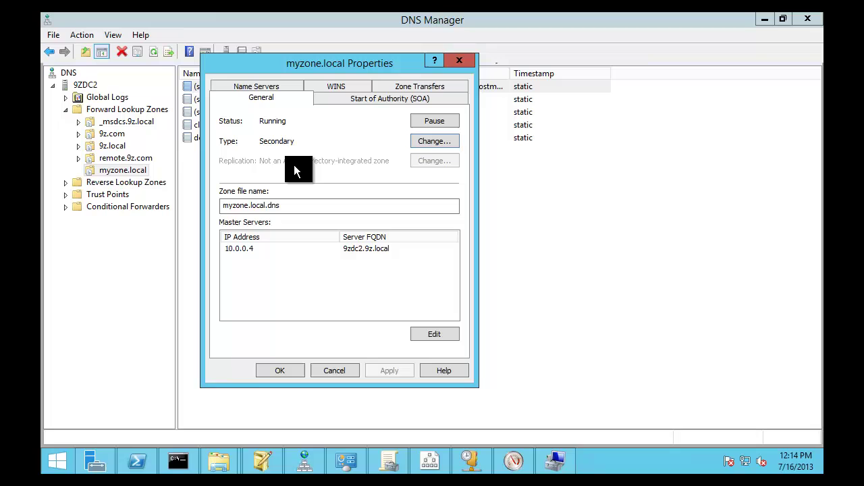
left_click(419, 145)
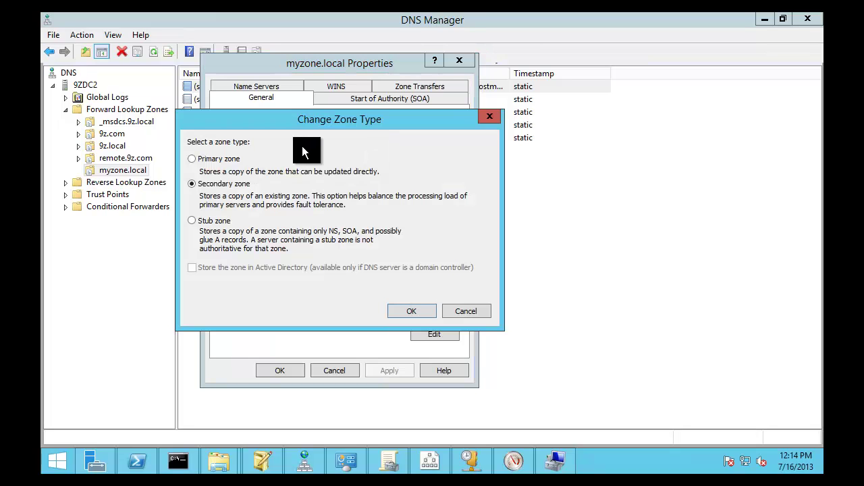
left_click(230, 160)
left_click(409, 310)
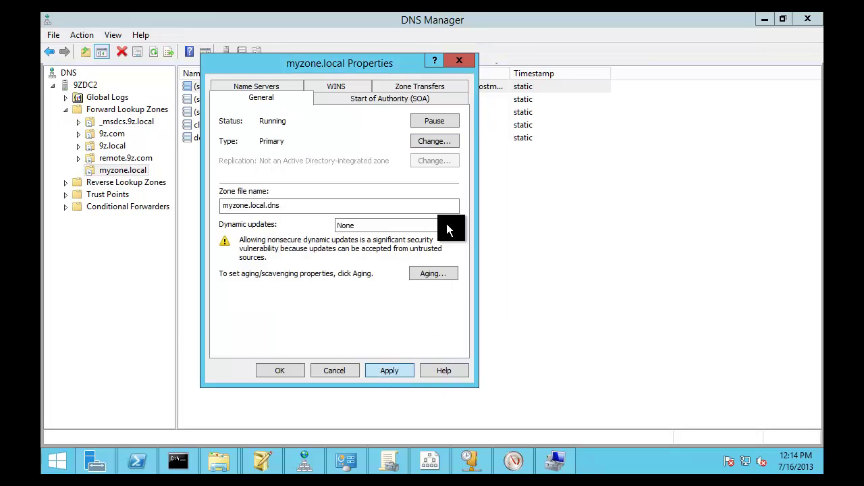
left_click(424, 142)
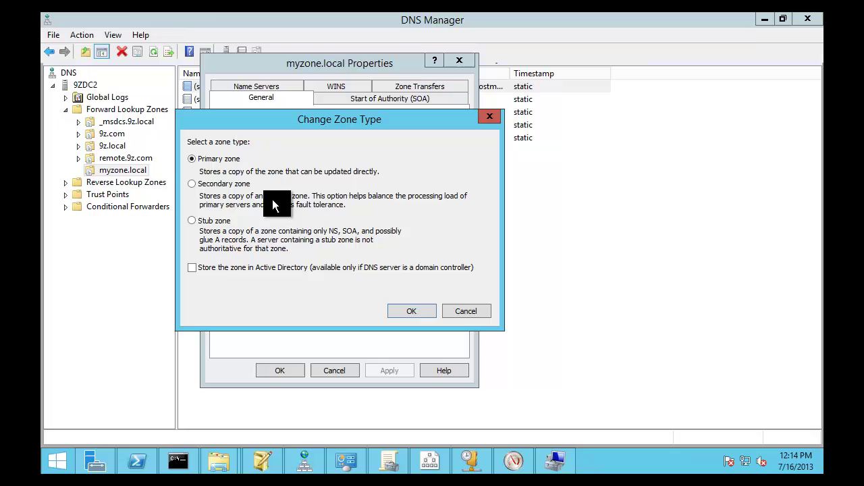
left_click(228, 269)
Maximize ADSI Edit, widen the Name column and list pane, and refresh the partition list
left_click(261, 462)
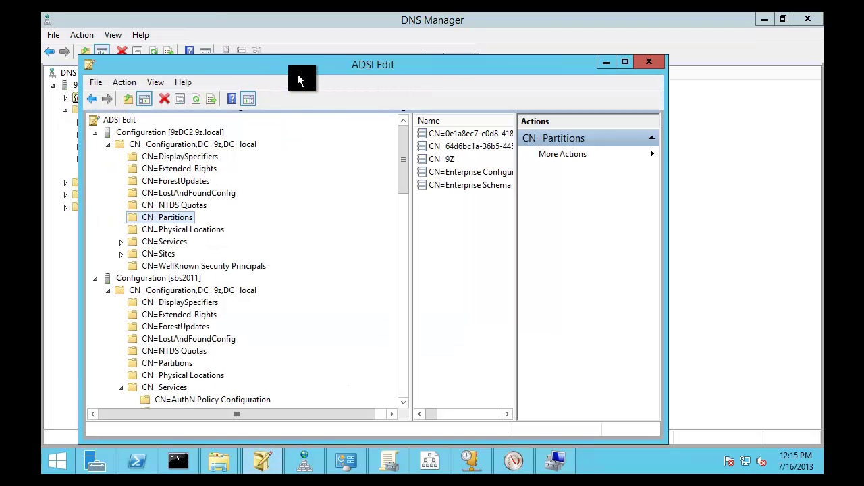
double_click(368, 65)
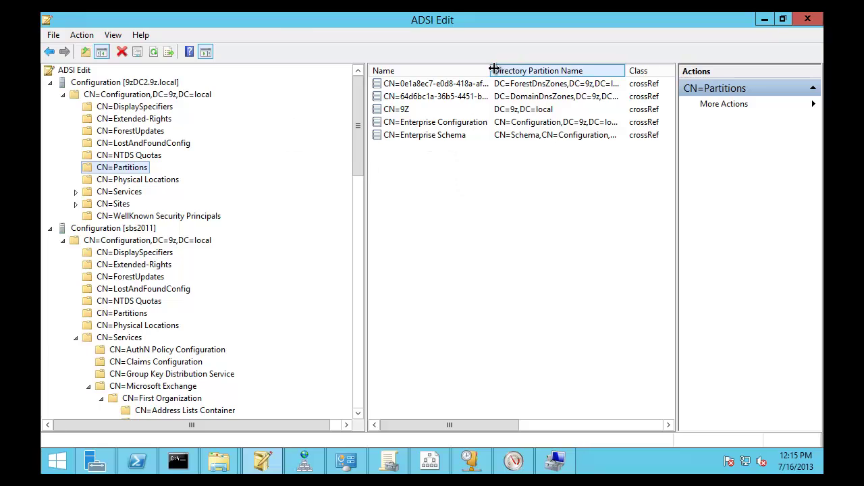
left_click_drag(491, 69, 509, 69)
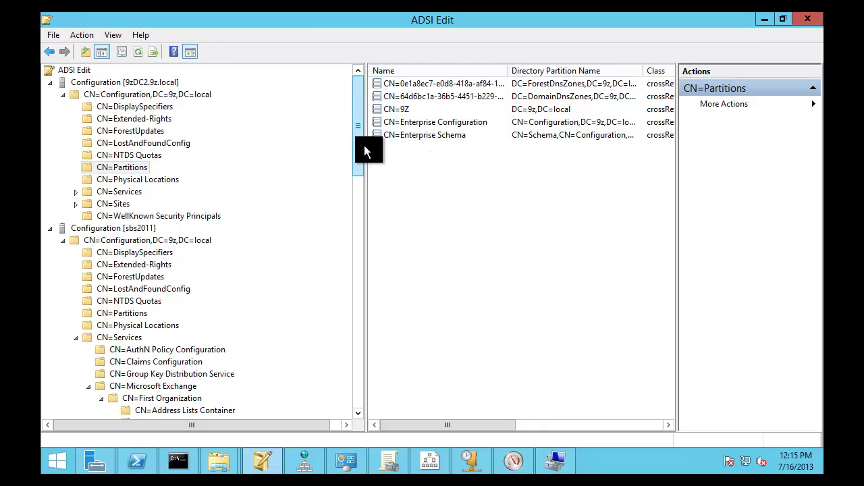
left_click_drag(364, 146, 276, 141)
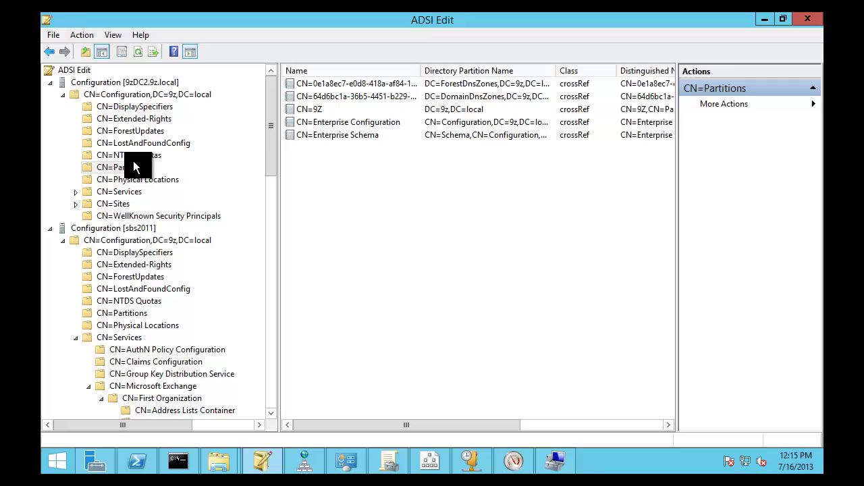
double_click(289, 33)
left_click_drag(237, 66, 329, 70)
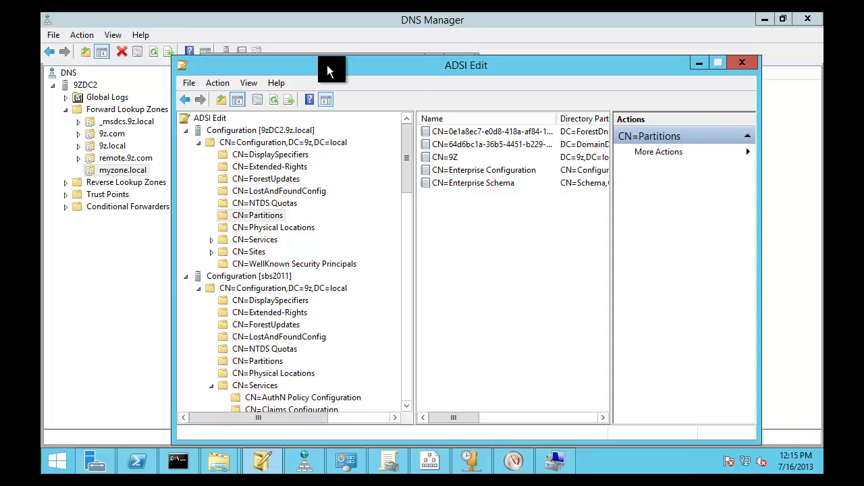
double_click(330, 71)
left_click(140, 52)
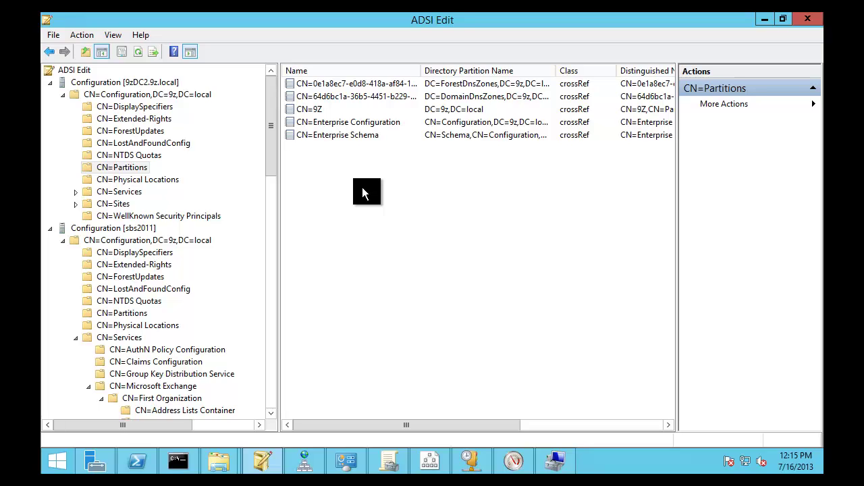
Remove the Configuration [sbs2011] connection from ADSI Edit
right_click(137, 229)
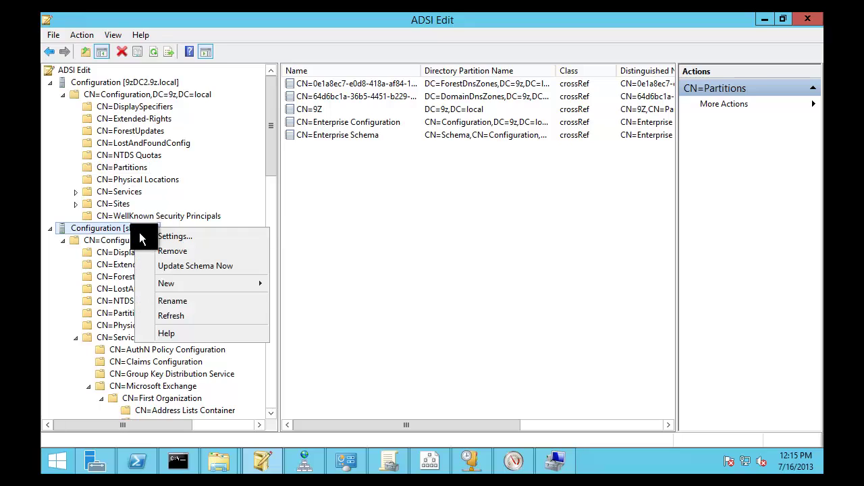
left_click(171, 251)
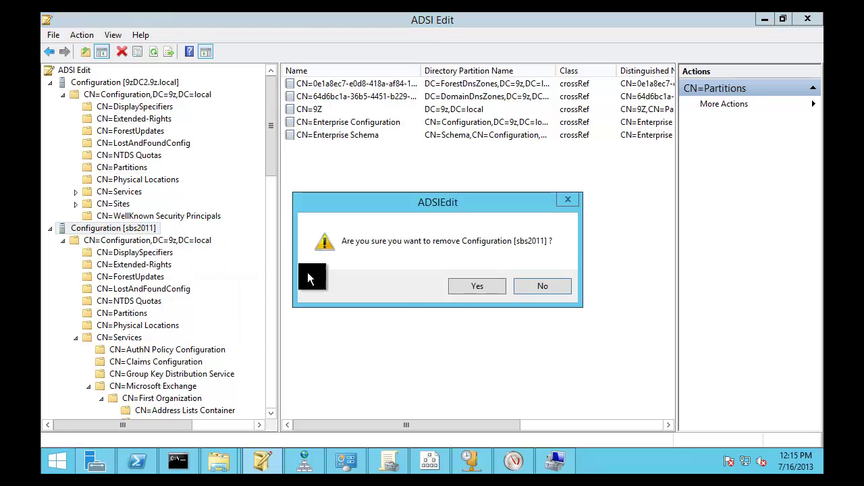
left_click(483, 287)
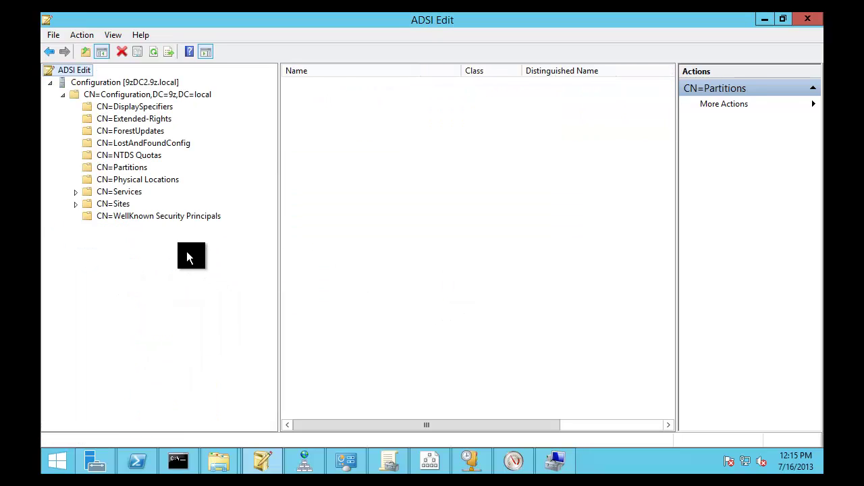
From the CN=Partitions crossRefs, add connections to the ForestDnsZones and DomainDnsZones naming contexts
left_click(114, 169)
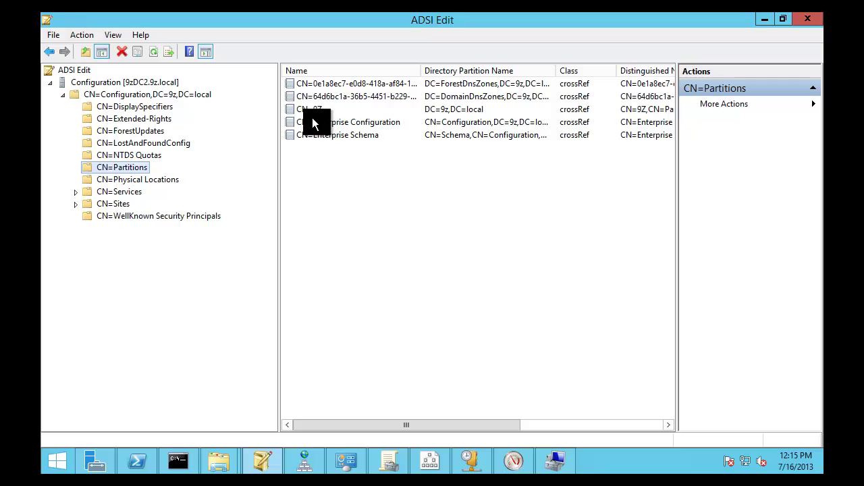
right_click(338, 88)
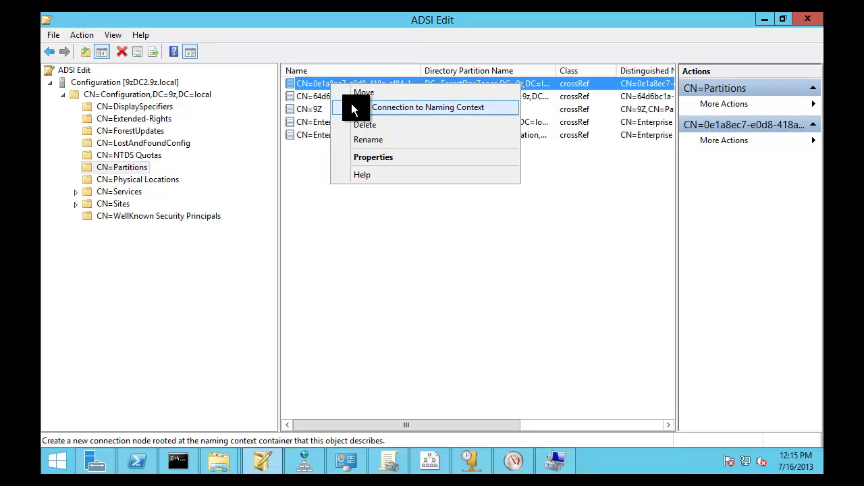
left_click(353, 106)
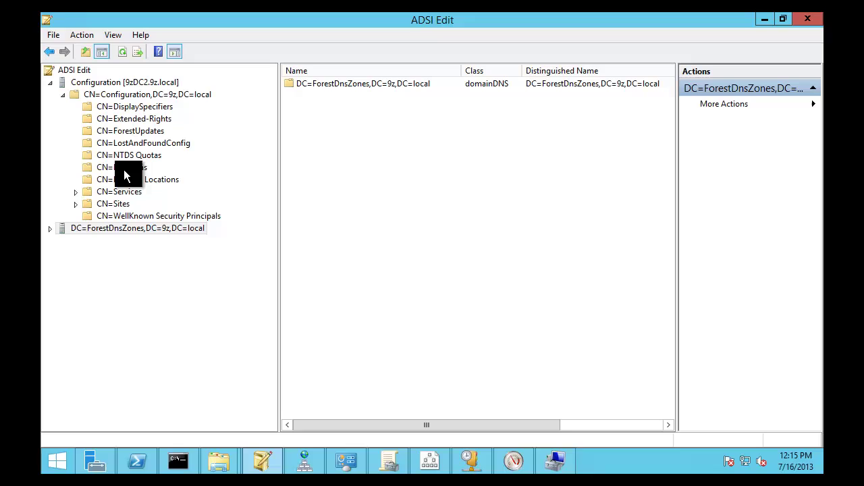
left_click(124, 168)
right_click(340, 96)
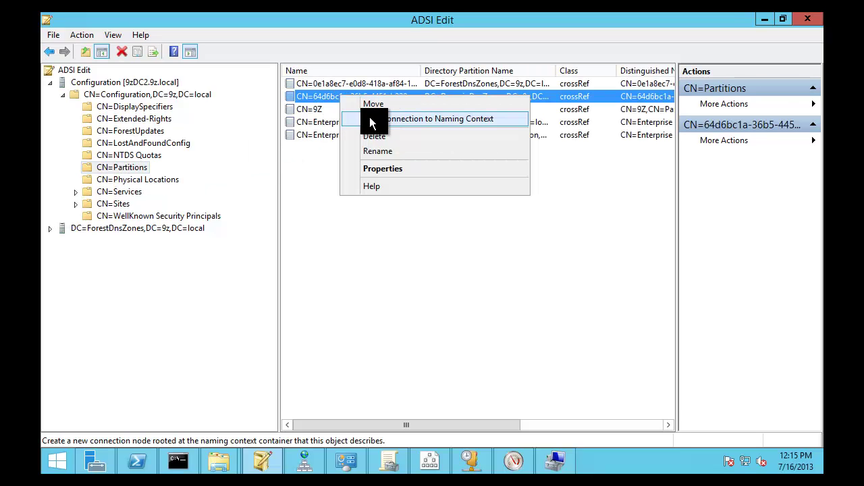
left_click(372, 119)
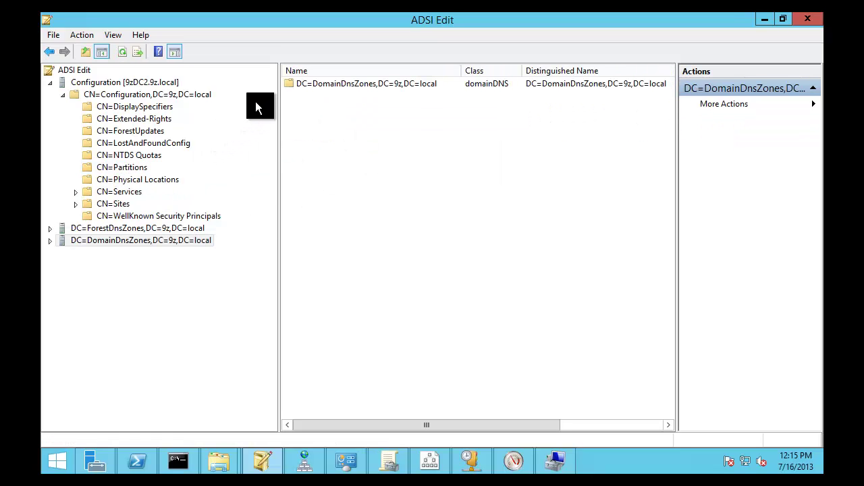
left_click(128, 167)
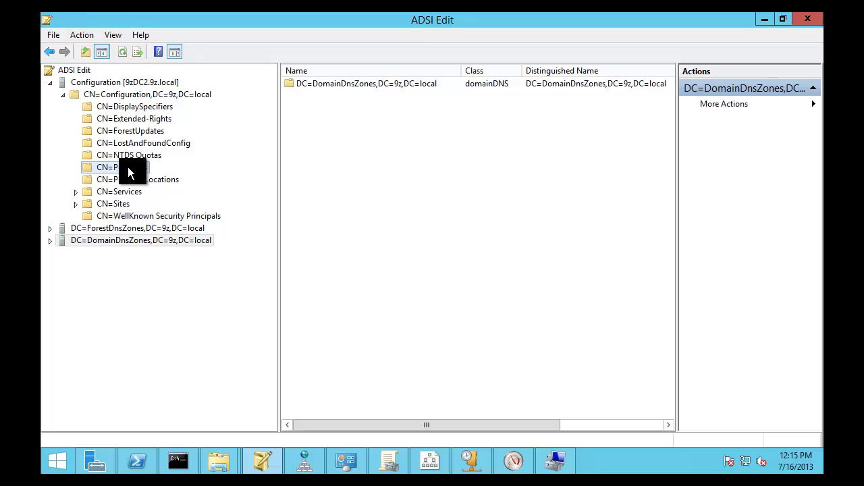
right_click(314, 108)
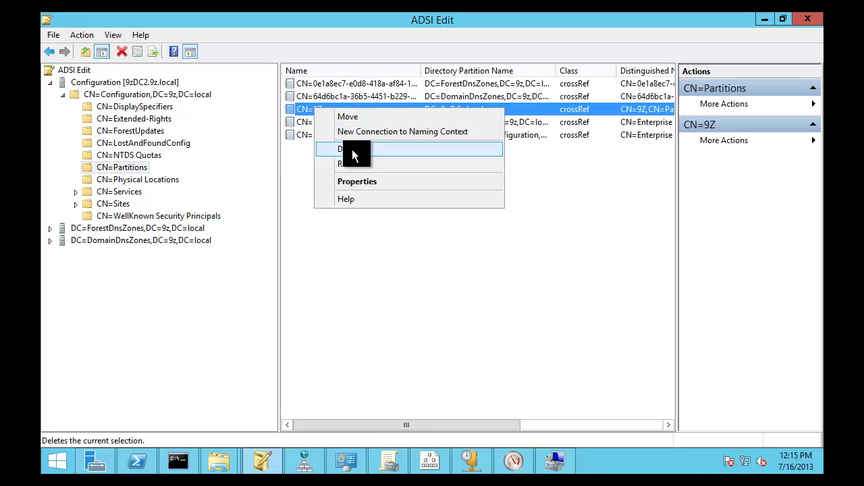
Connect to DC=9z,DC=local, then browse ForestDnsZones' CN=MicrosoftDNS to the _msdcs.9z.local zone
left_click(350, 132)
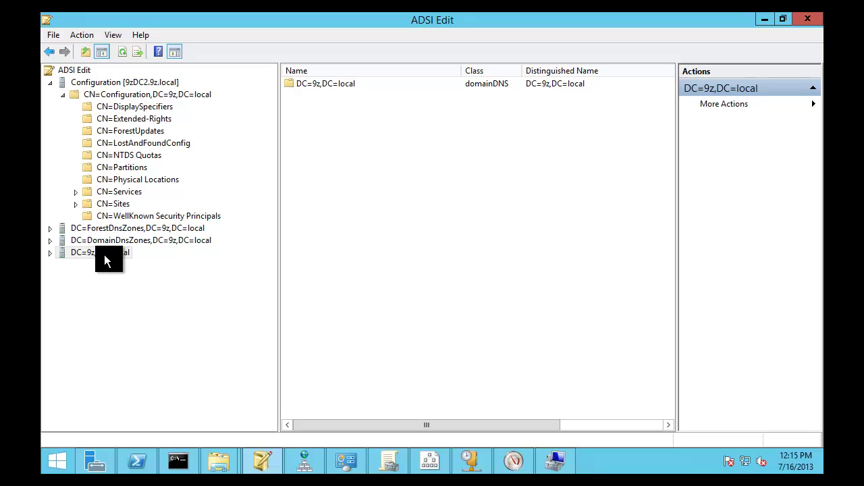
left_click(100, 229)
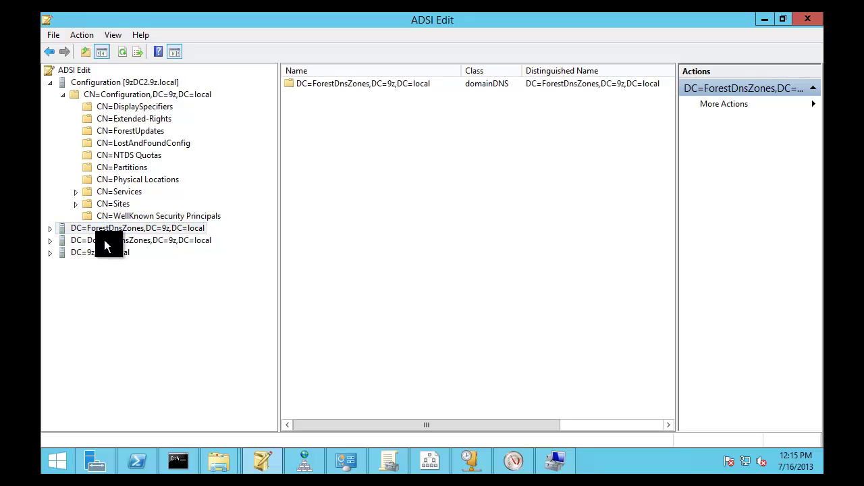
left_click(103, 228)
double_click(103, 229)
left_click(109, 240)
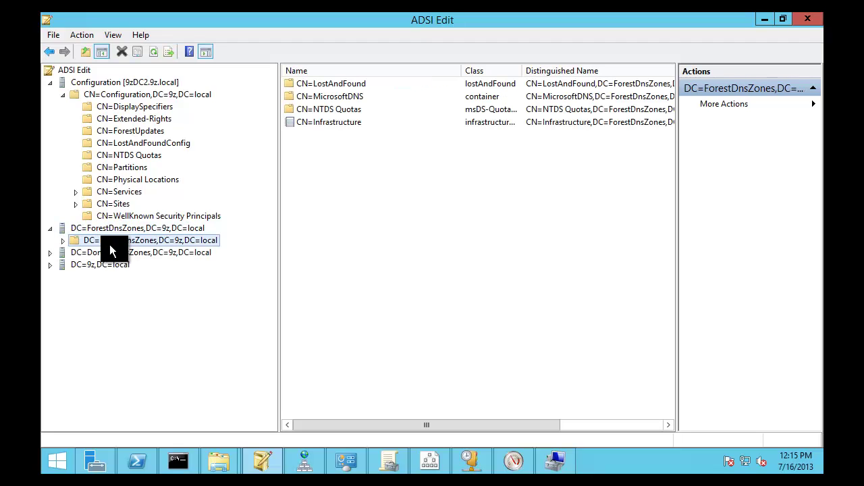
double_click(111, 242)
left_click(123, 265)
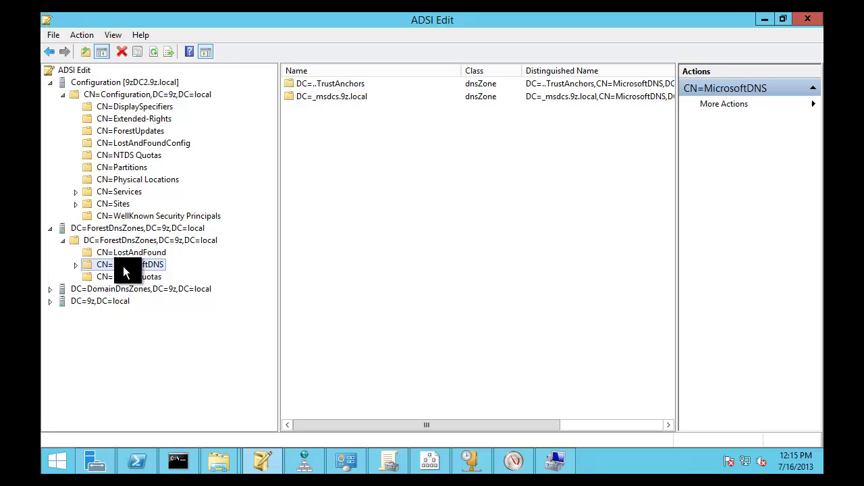
left_click(334, 98)
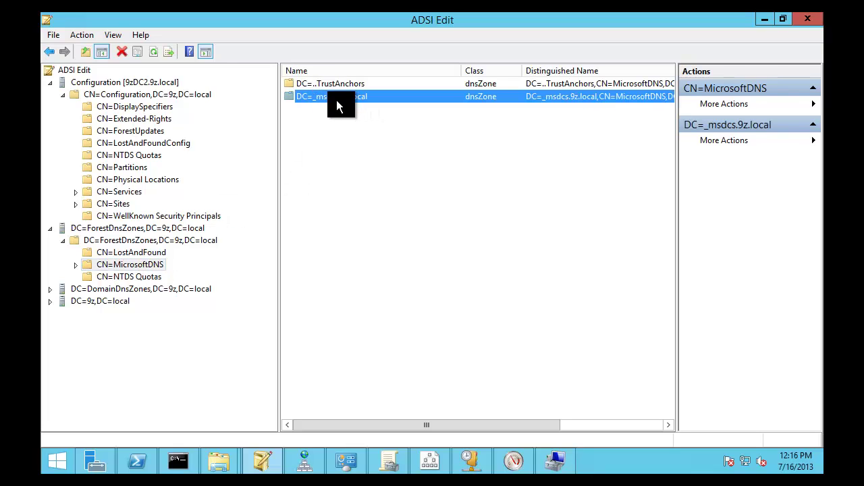
Expand DomainDnsZones' CN=MicrosoftDNS and inspect its 9z.local and 9z.com zone entries
double_click(107, 290)
left_click(122, 301)
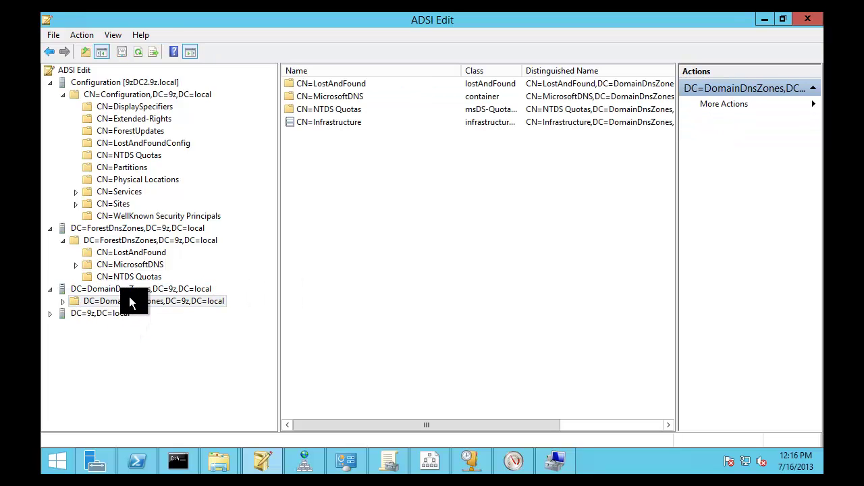
double_click(129, 301)
double_click(133, 325)
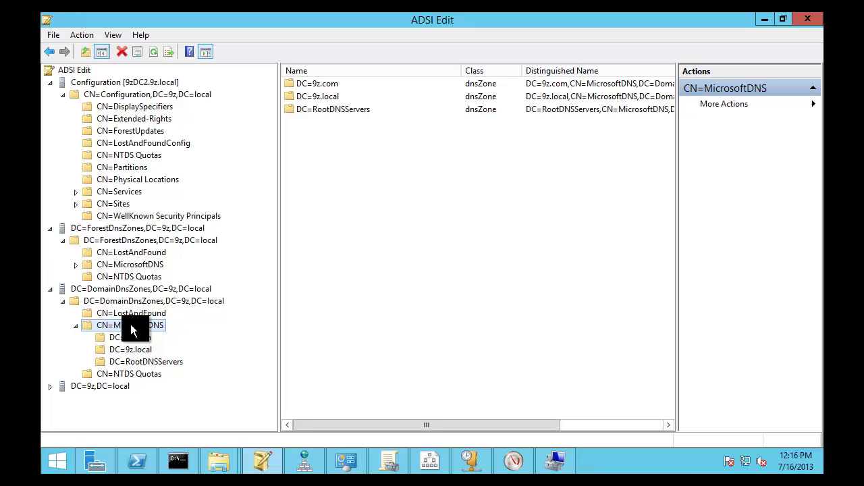
left_click(327, 97)
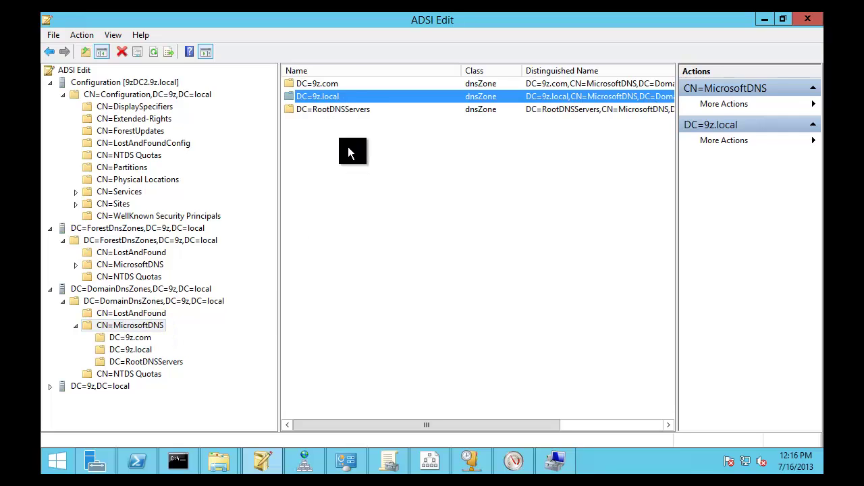
left_click(326, 85)
left_click(324, 98)
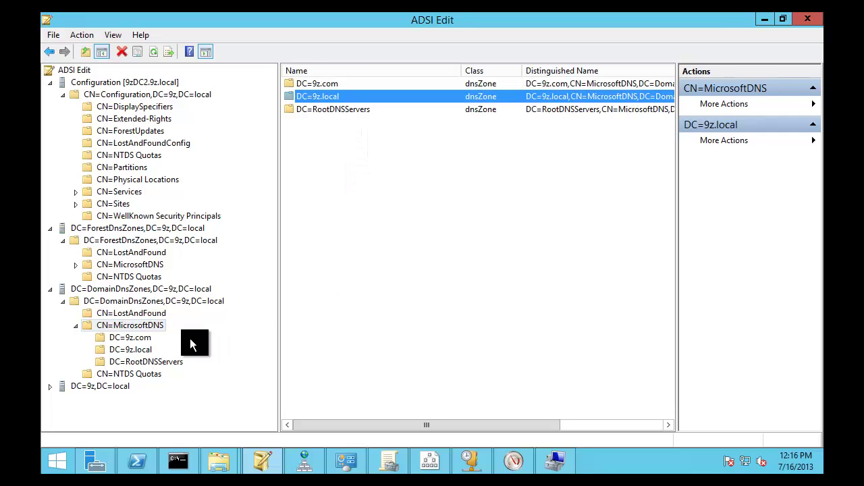
Browse DC=9z,DC=local > CN=System > CN=MicrosoftDNS, view remote.9z.com, then show CN=Partitions
double_click(104, 387)
left_click(120, 400)
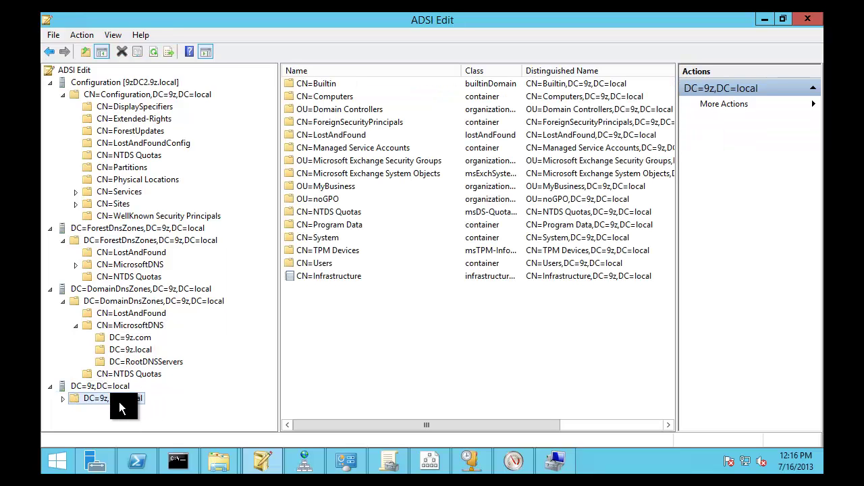
double_click(118, 402)
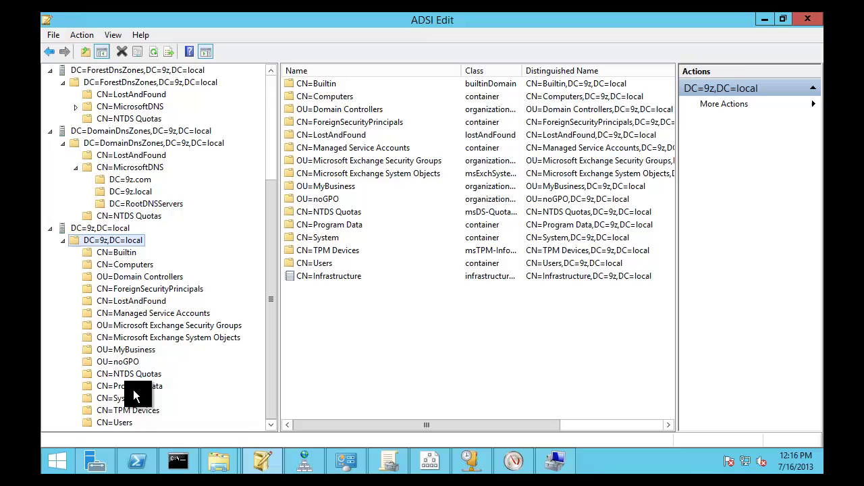
double_click(128, 400)
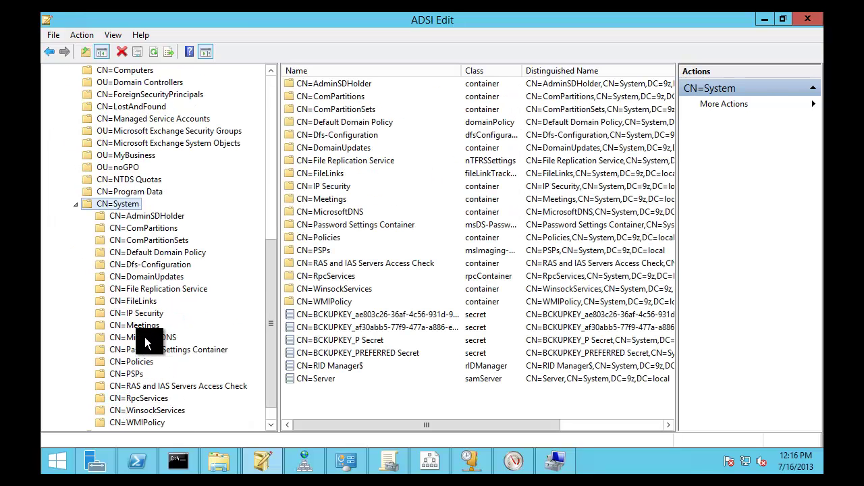
left_click(144, 337)
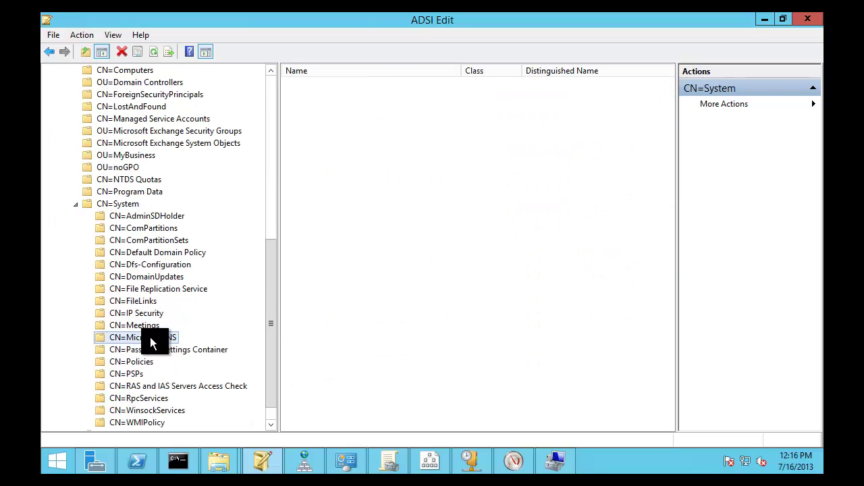
left_click(92, 341)
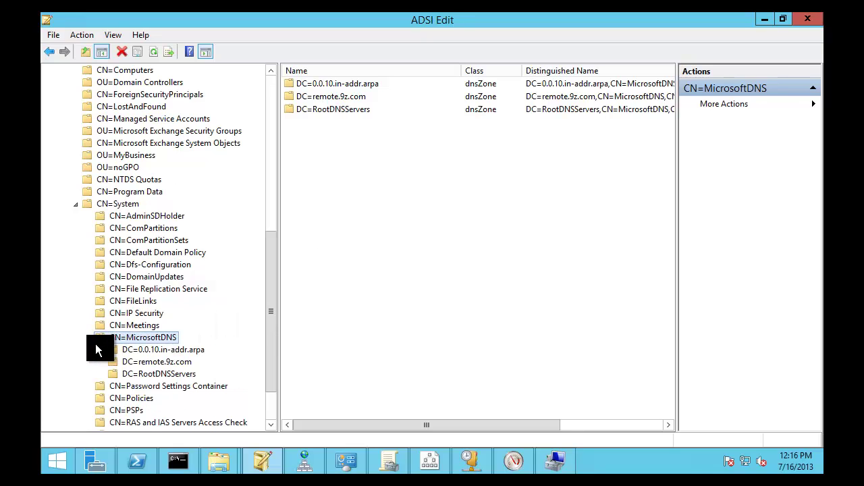
left_click(144, 362)
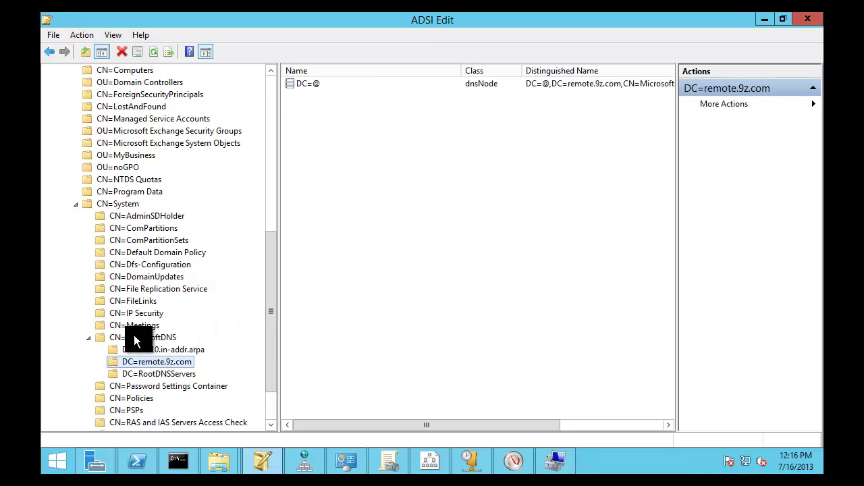
left_click(138, 337)
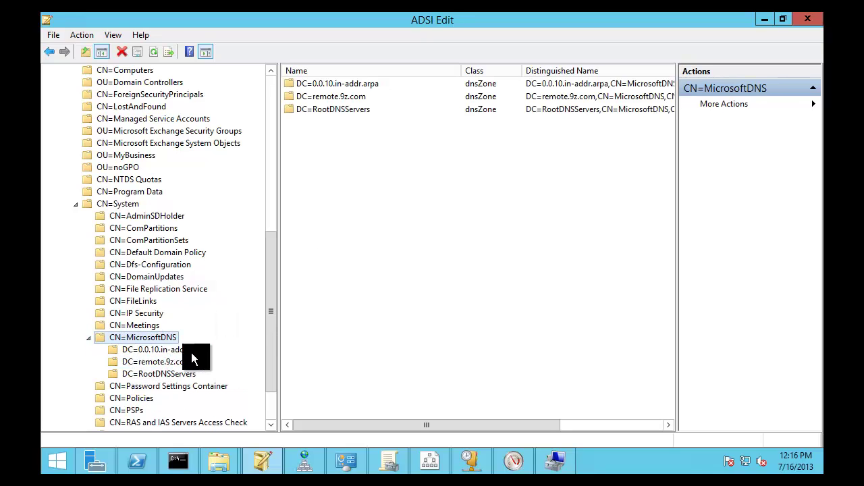
left_click(272, 119)
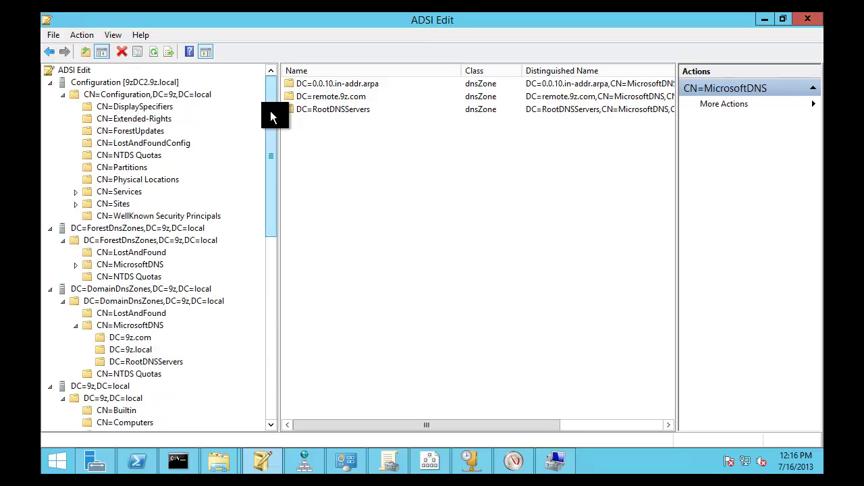
left_click(120, 167)
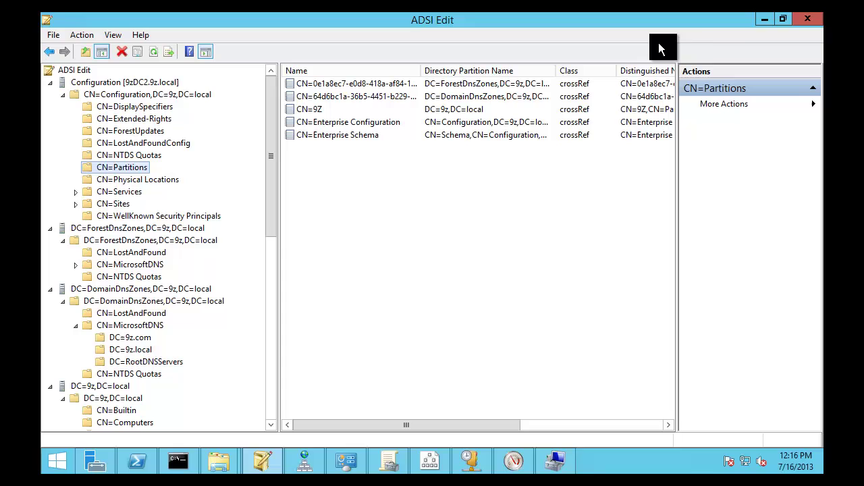
Convert myzone.local to an Active Directory-Integrated zone and bring up its replication scope options
left_click(764, 19)
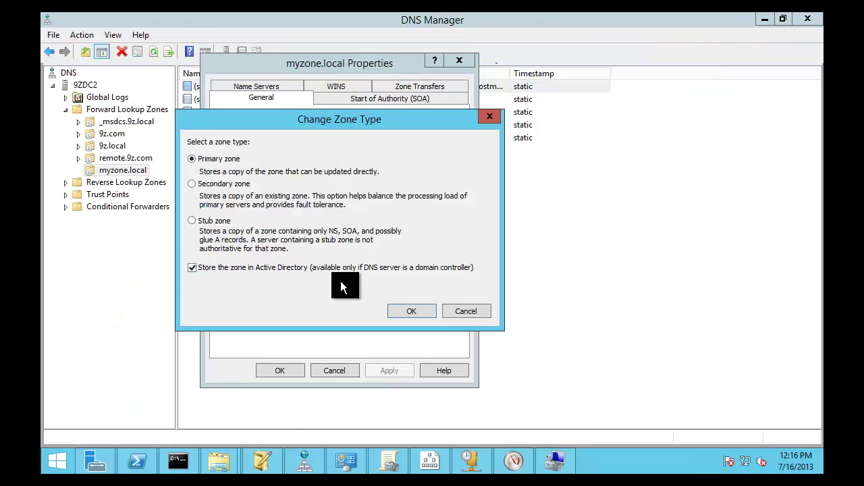
left_click(418, 310)
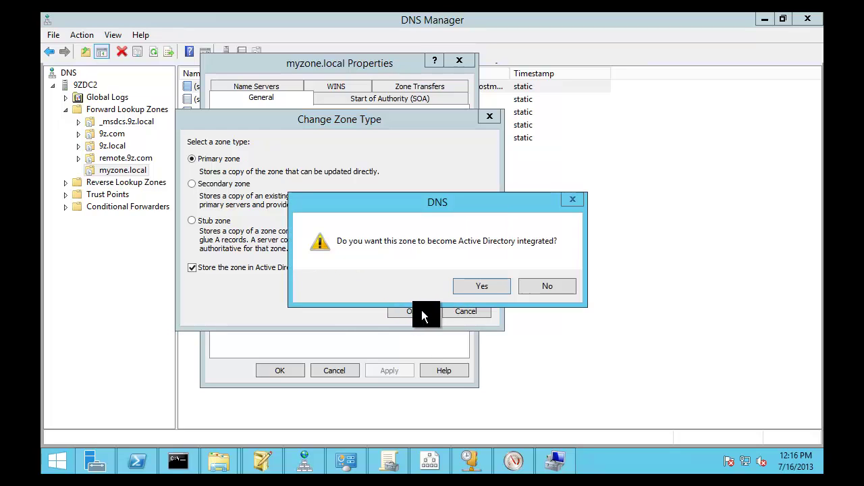
left_click(480, 286)
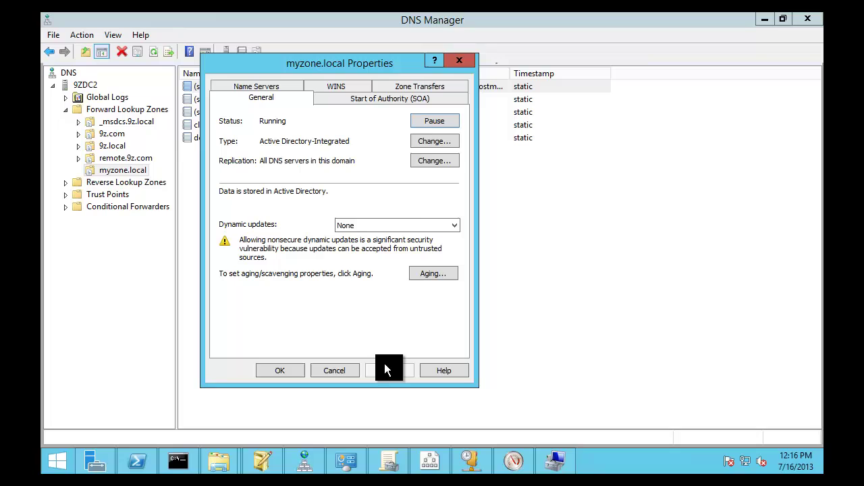
left_click(421, 142)
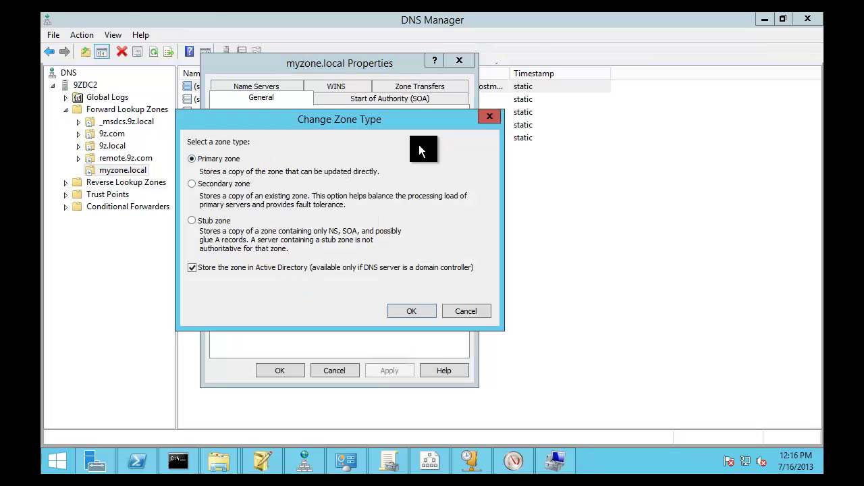
left_click(464, 311)
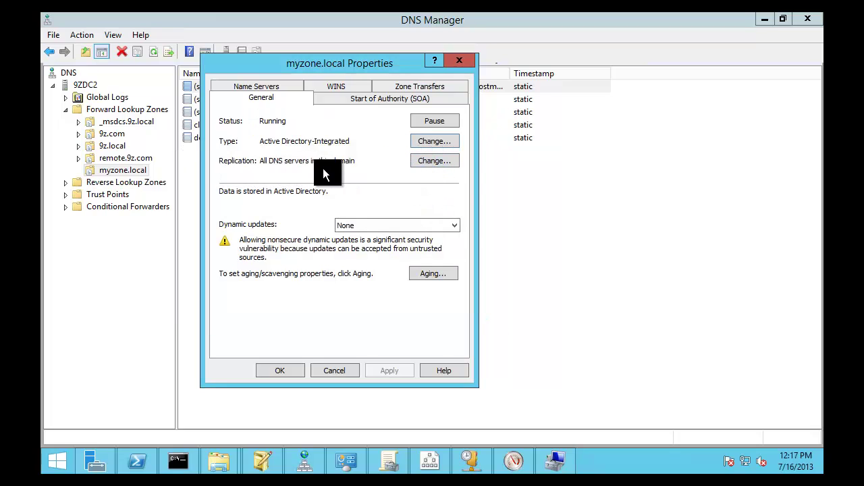
left_click(425, 161)
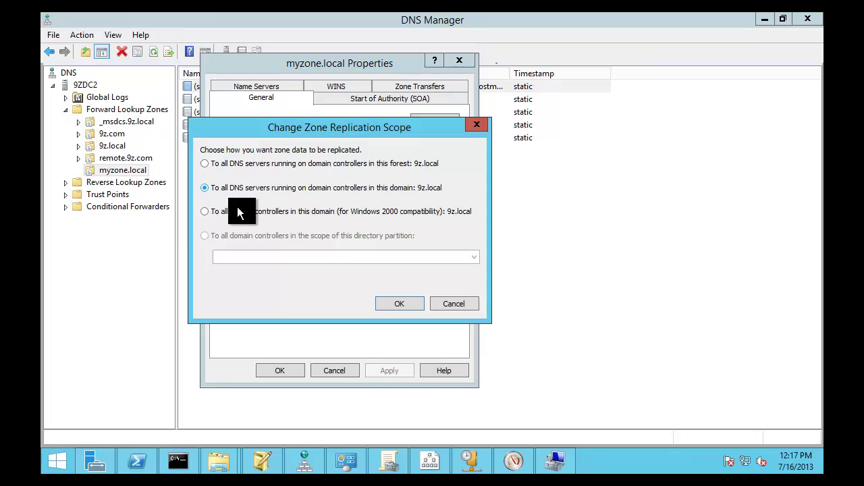
Refresh DomainDnsZones' CN=MicrosoftDNS and open DC=myzone.local to see its @, client and dc records
left_click(263, 460)
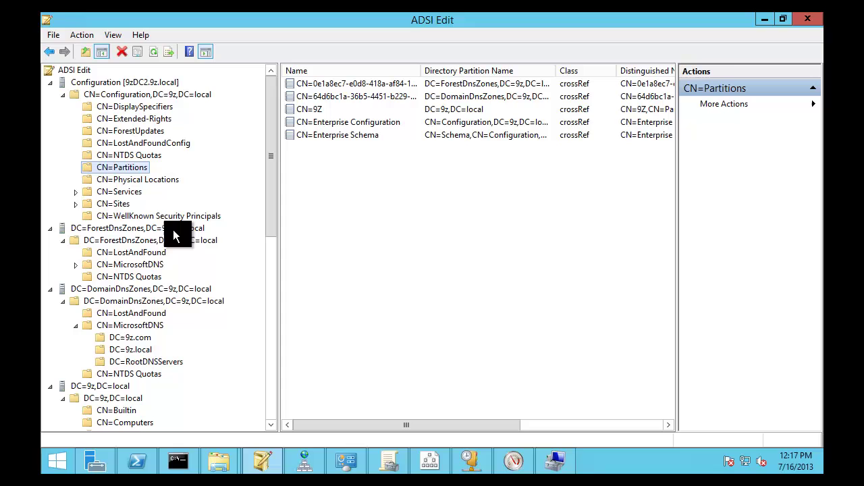
left_click(130, 325)
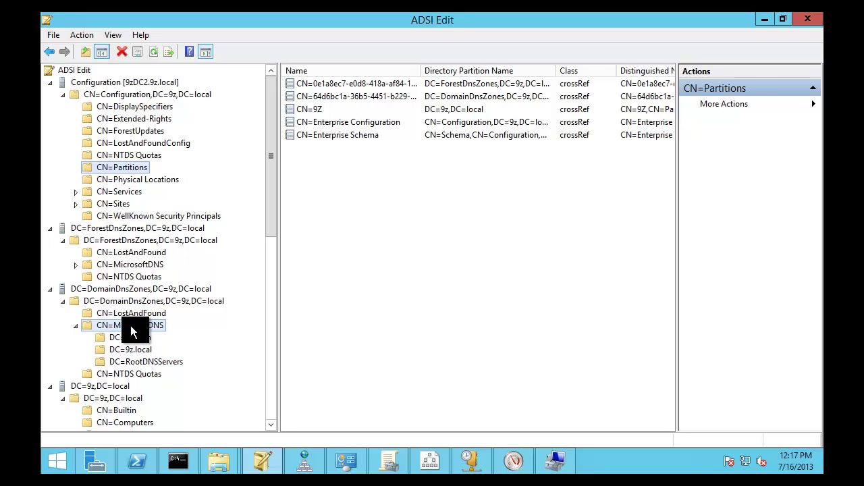
left_click(154, 56)
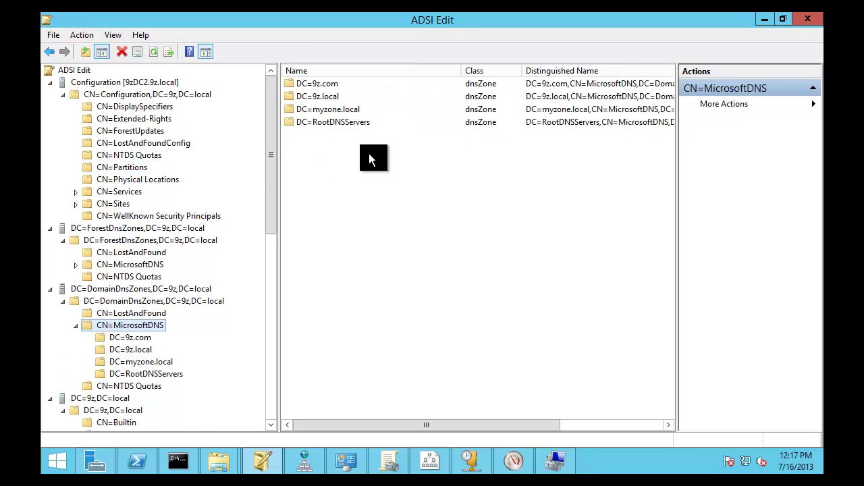
left_click(331, 110)
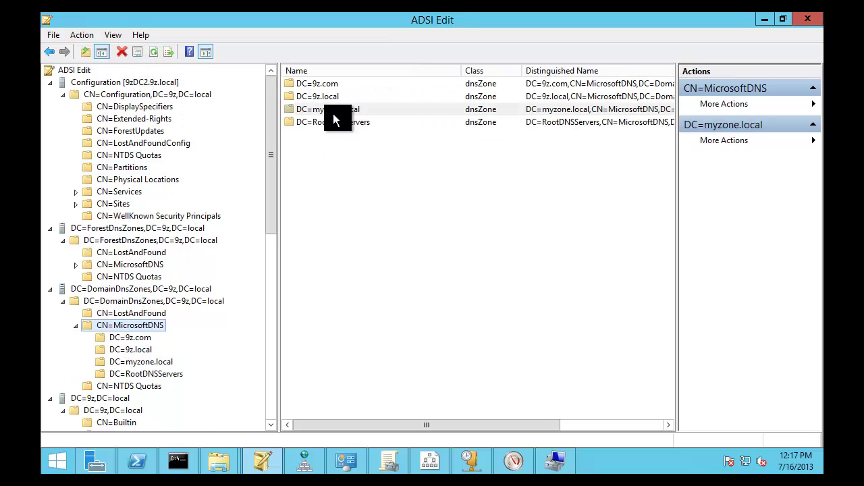
left_click(129, 362)
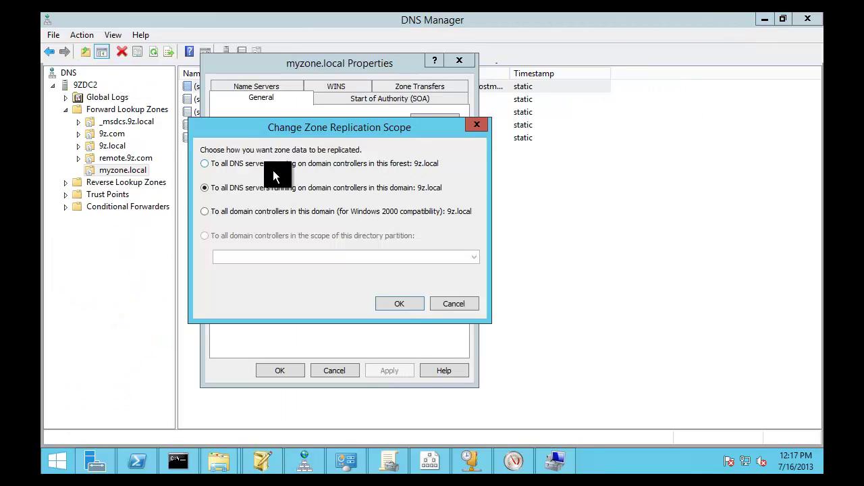
Set myzone.local to forest-wide replication and confirm in ADSI Edit it moved to ForestDnsZones
left_click(269, 163)
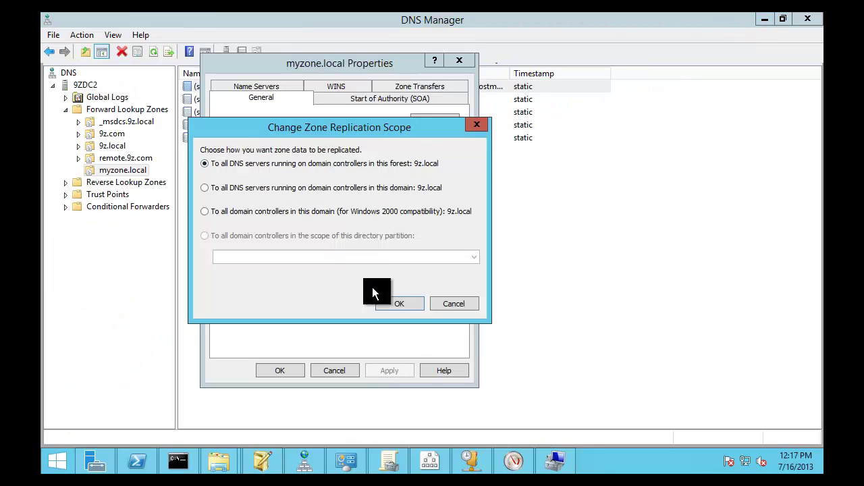
left_click(392, 306)
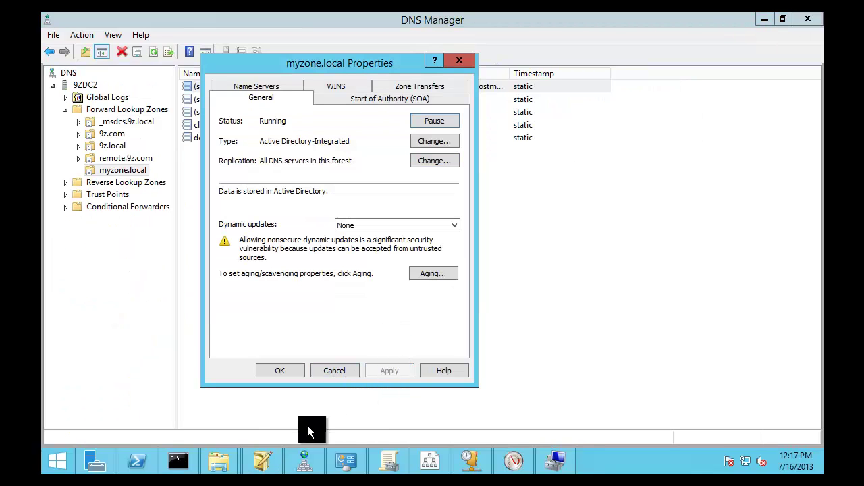
left_click(268, 464)
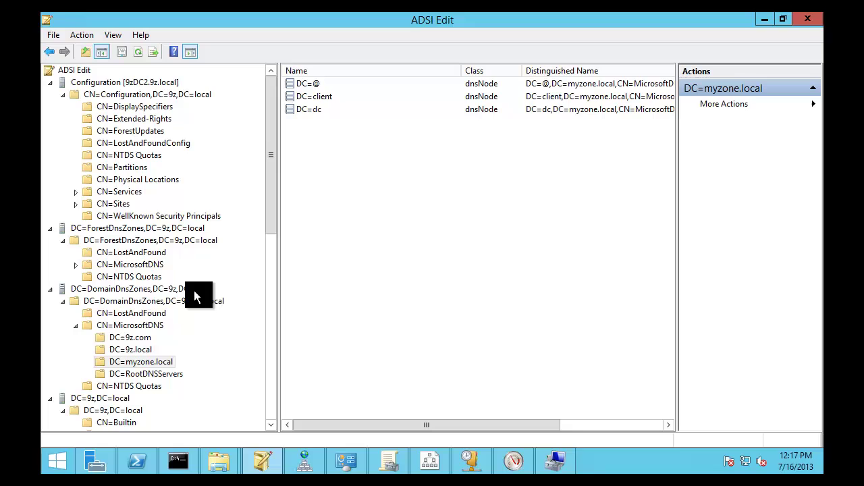
left_click(133, 325)
left_click(139, 52)
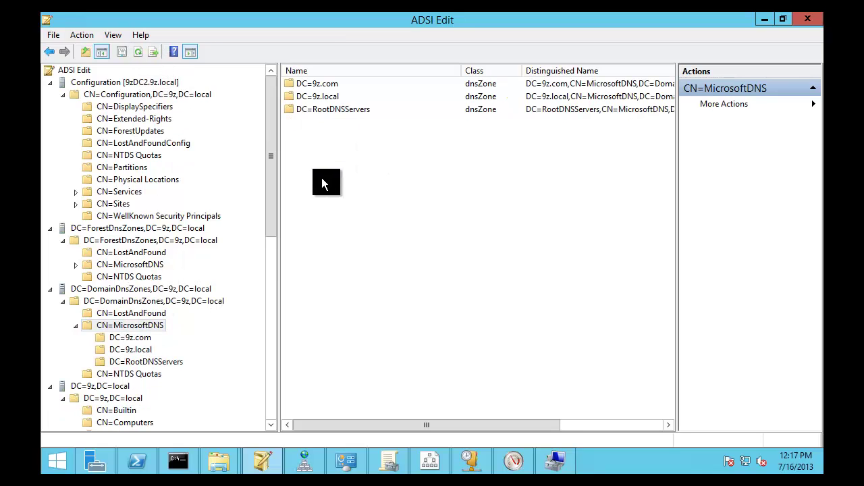
left_click(128, 264)
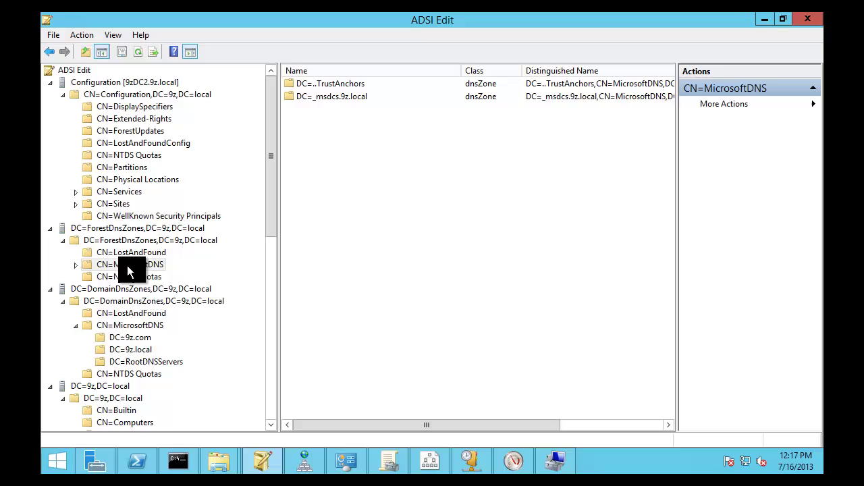
left_click(138, 52)
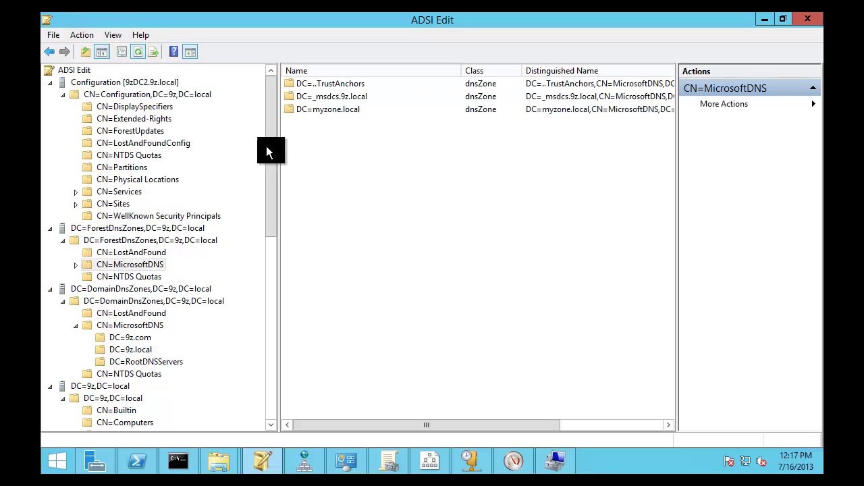
Switch replication to all domain controllers in the domain (Windows 2000) and verify it under System
left_click(764, 19)
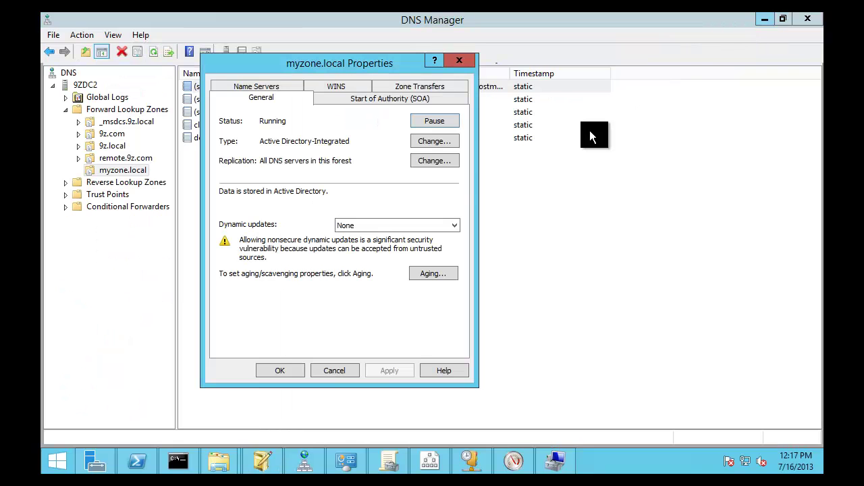
left_click(438, 157)
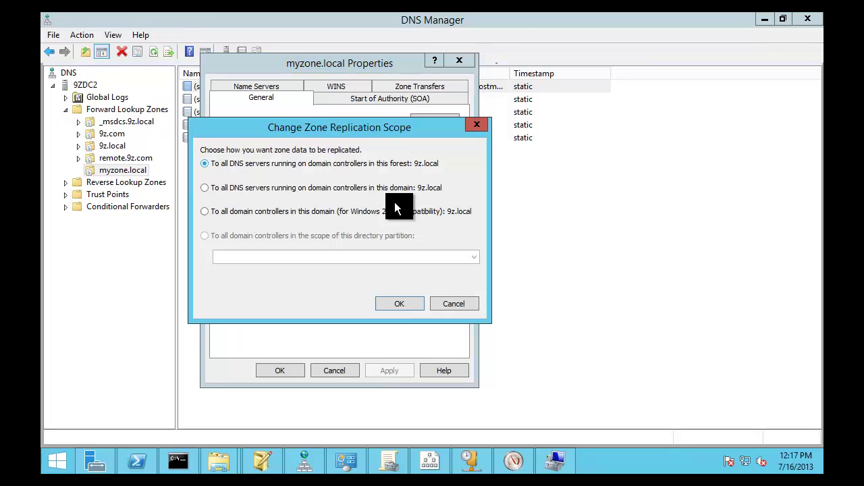
left_click(388, 304)
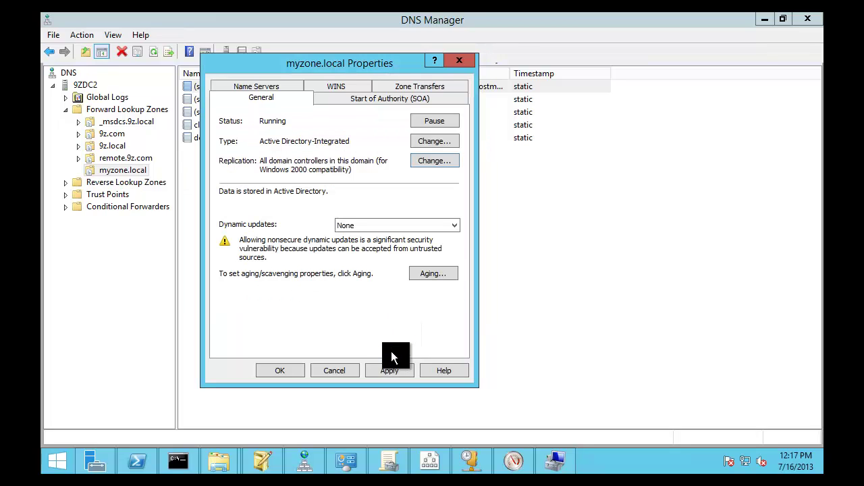
left_click(262, 462)
left_click(271, 276)
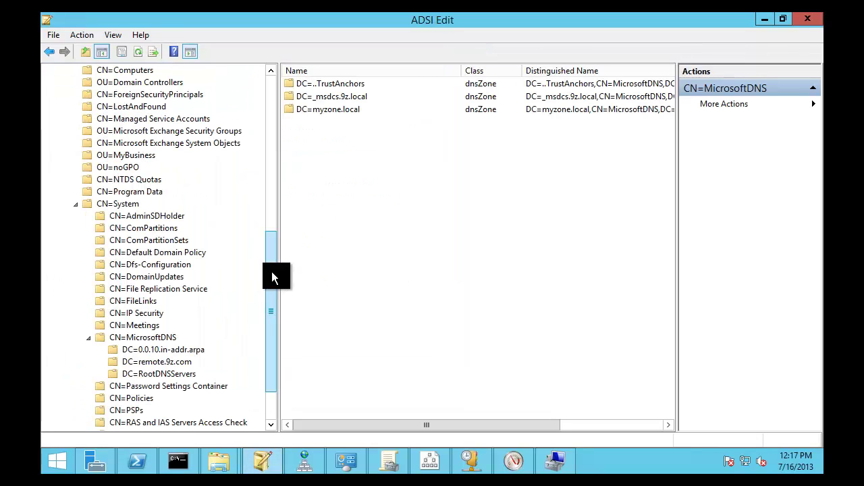
left_click(143, 337)
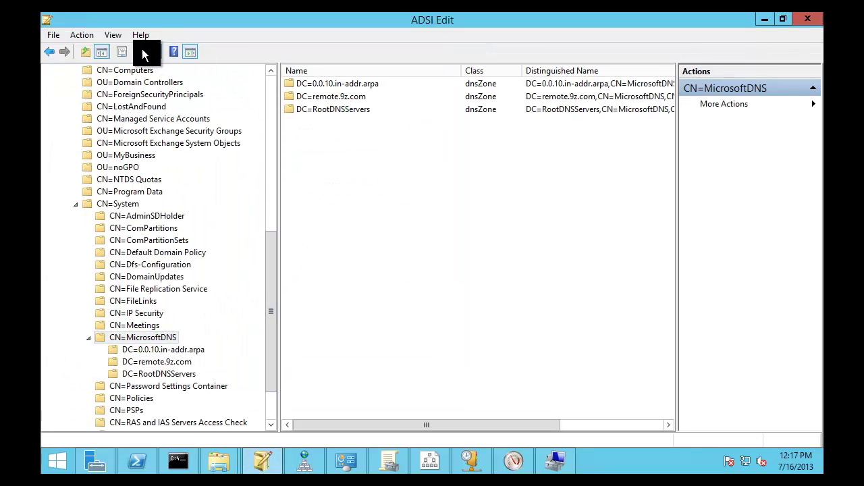
key("F5")
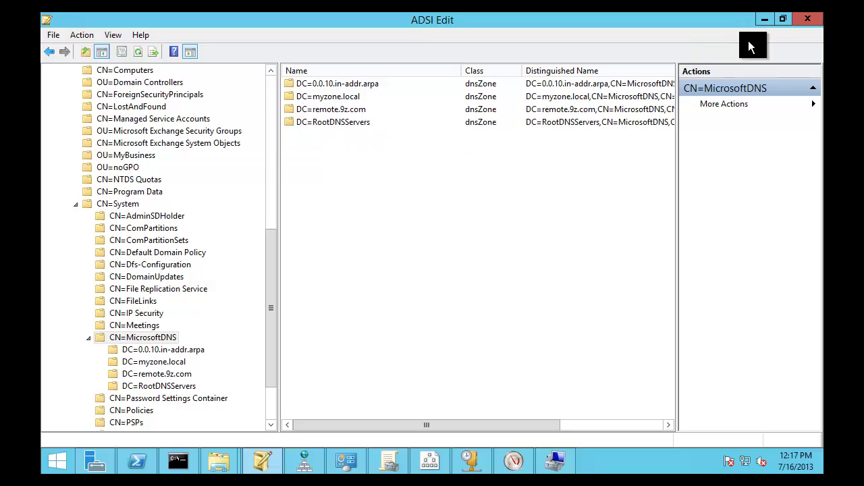
left_click(761, 23)
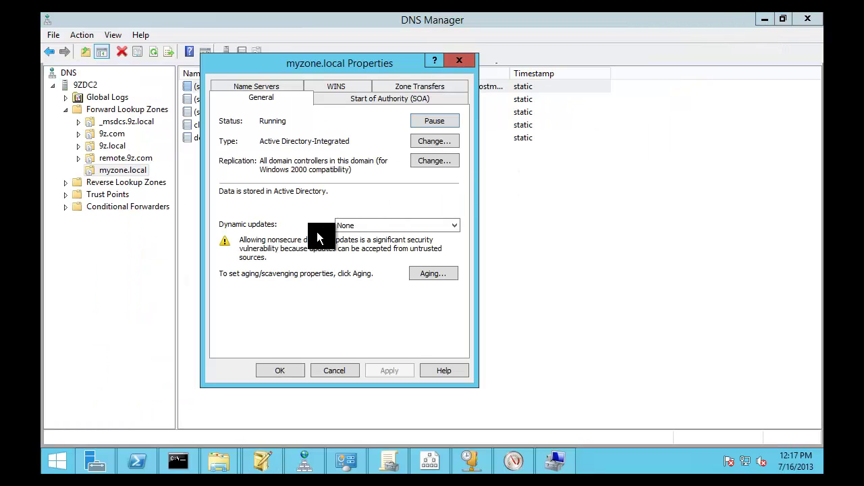
Set myzone.local back to all DNS servers in the forest, accept the warning, and close Properties
left_click(433, 165)
left_click(265, 163)
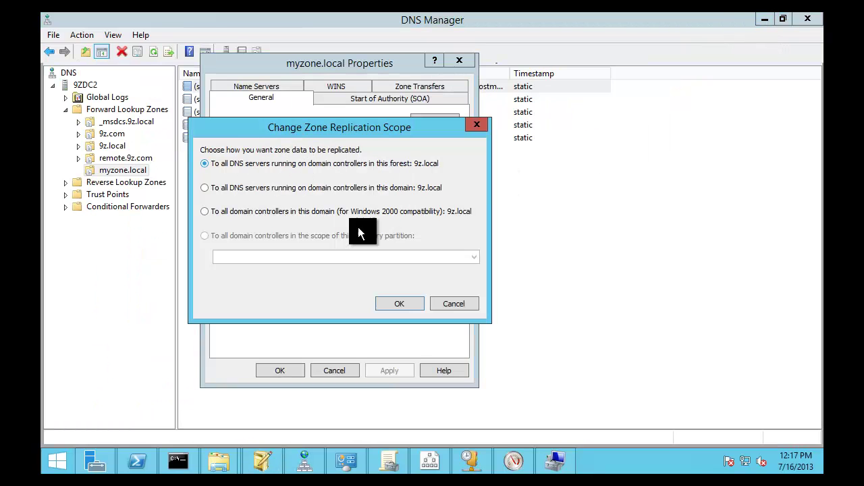
left_click(402, 304)
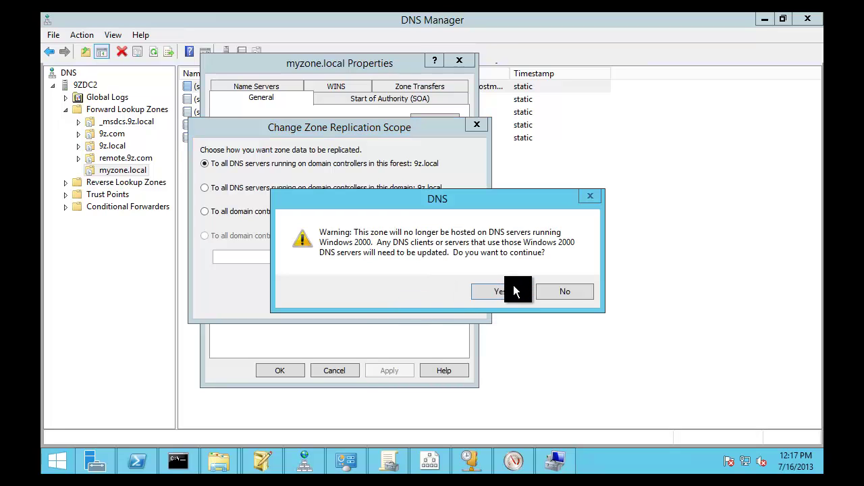
left_click(503, 292)
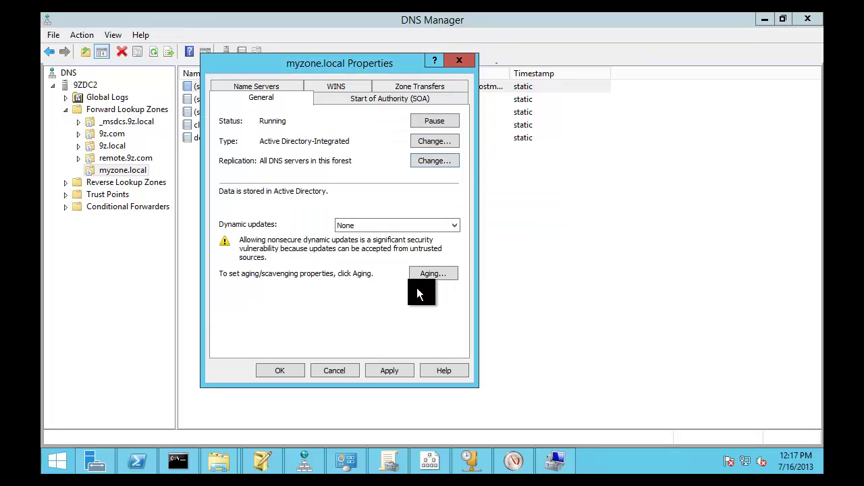
left_click(279, 371)
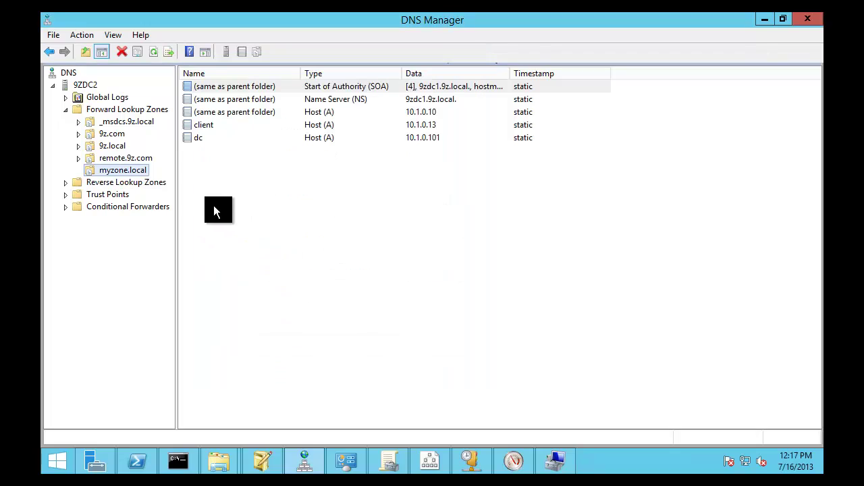
Change remote.9z.com's replication to all DNS servers in the forest, then reselect myzone.local
right_click(113, 160)
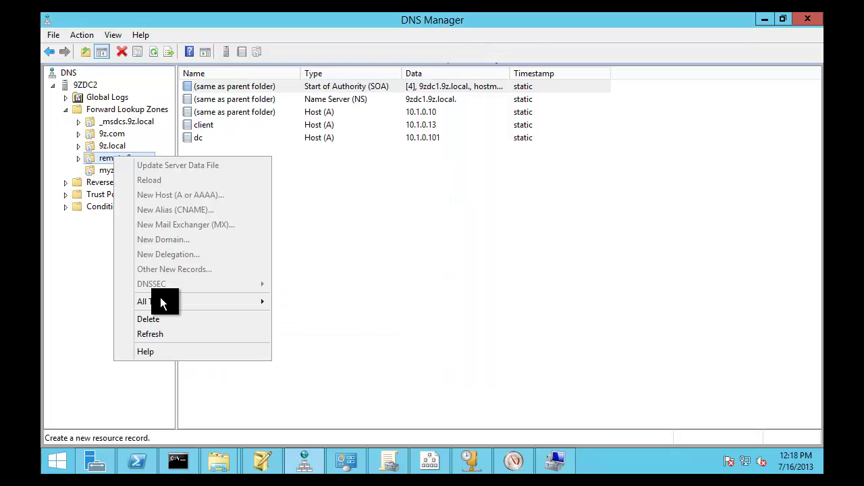
left_click(109, 162)
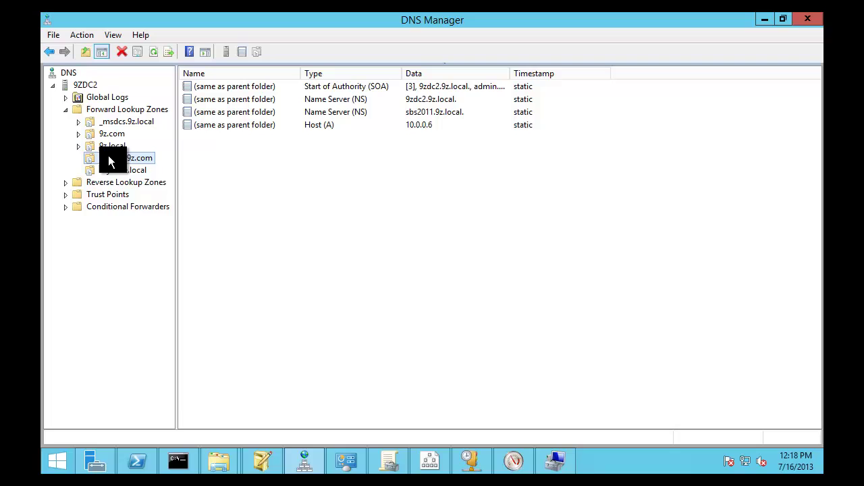
right_click(110, 160)
left_click(145, 384)
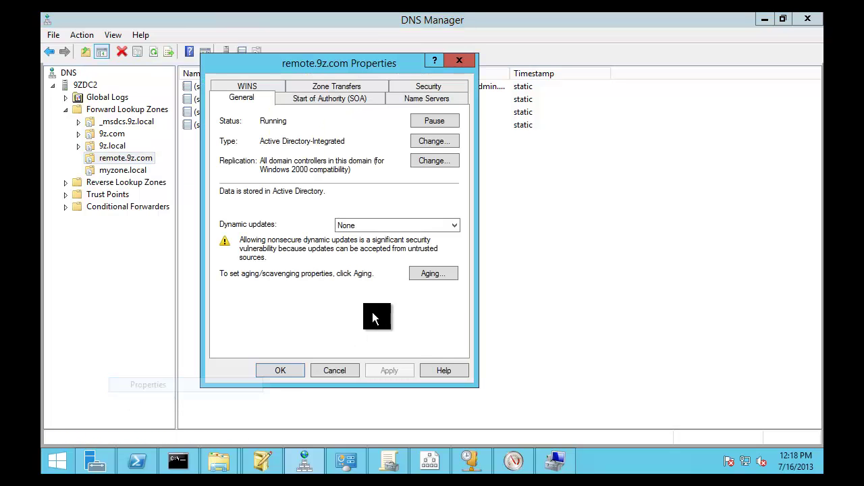
left_click(418, 167)
left_click(276, 164)
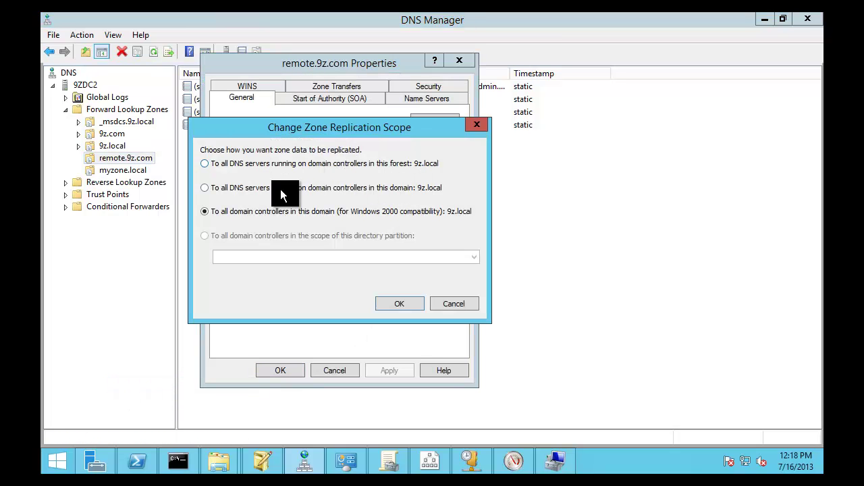
left_click(395, 305)
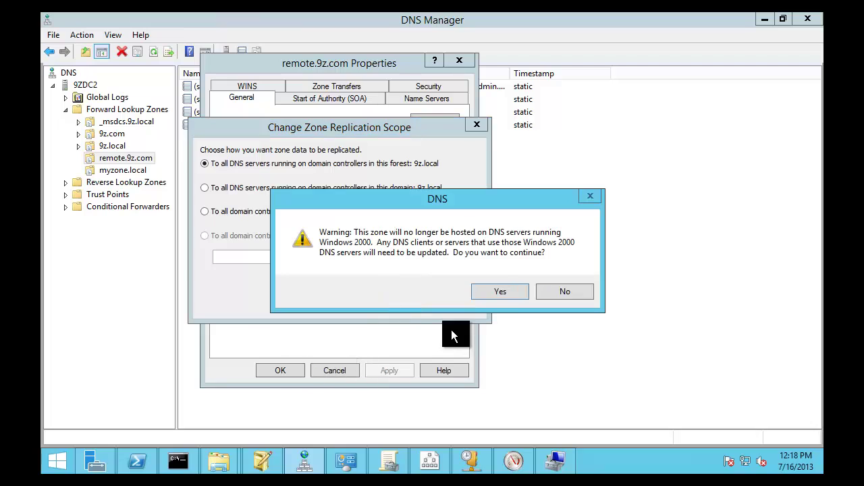
left_click(490, 288)
left_click(287, 372)
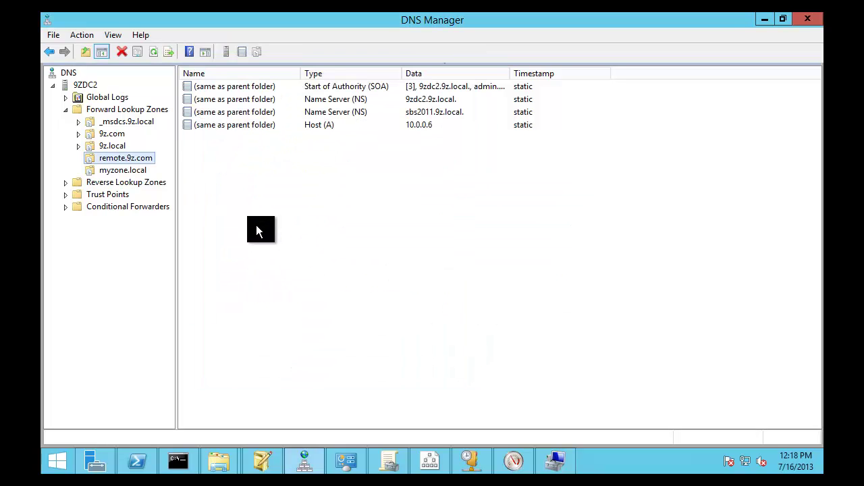
left_click(123, 171)
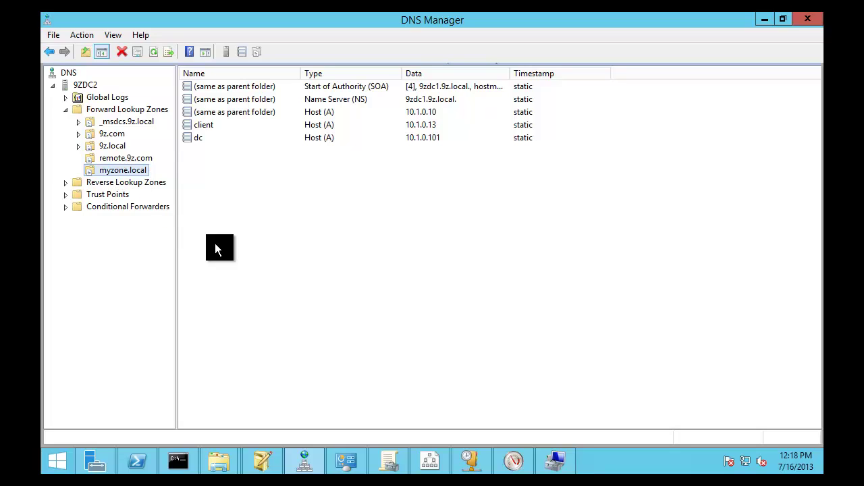
Refresh the System, DomainDnsZones and ForestDnsZones MicrosoftDNS lists to confirm both zones are forest-wide
left_click(265, 461)
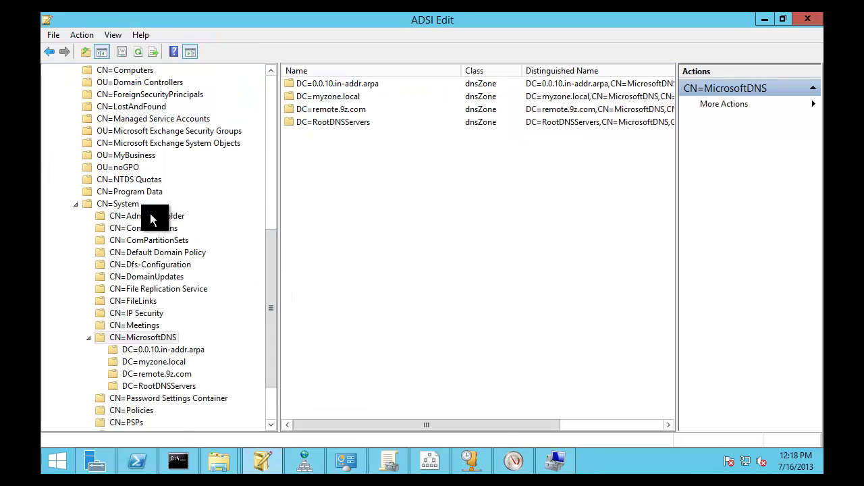
left_click(138, 53)
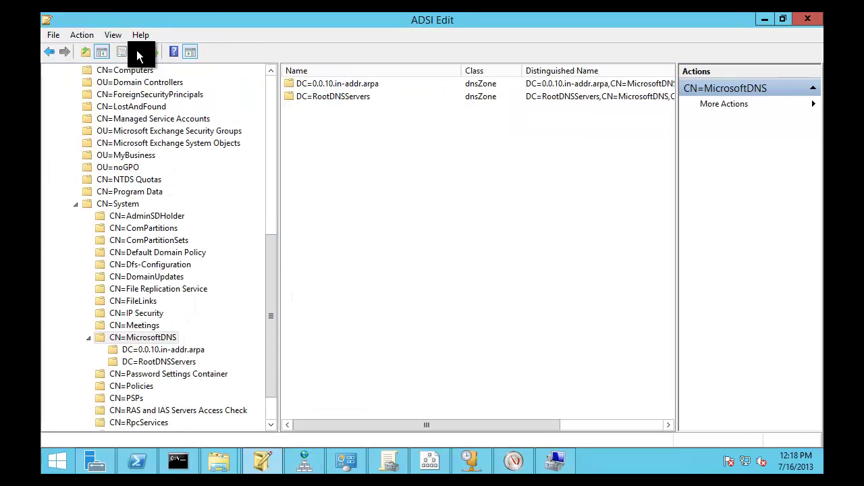
left_click(274, 120)
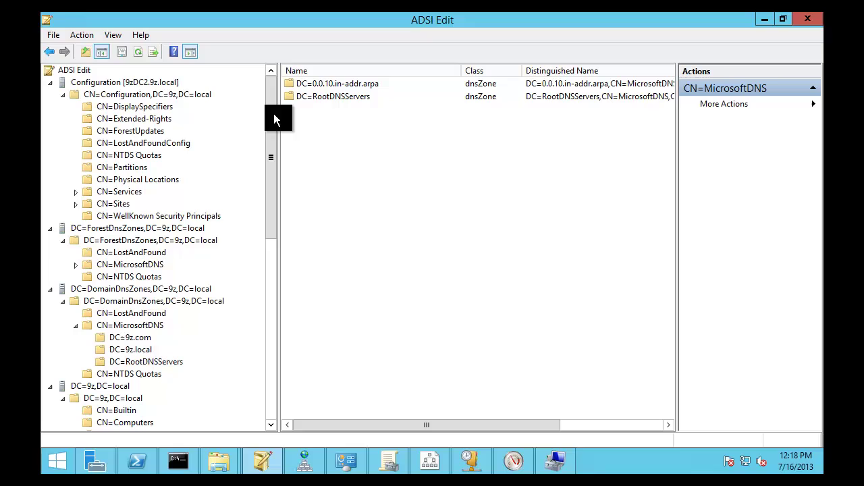
left_click(128, 325)
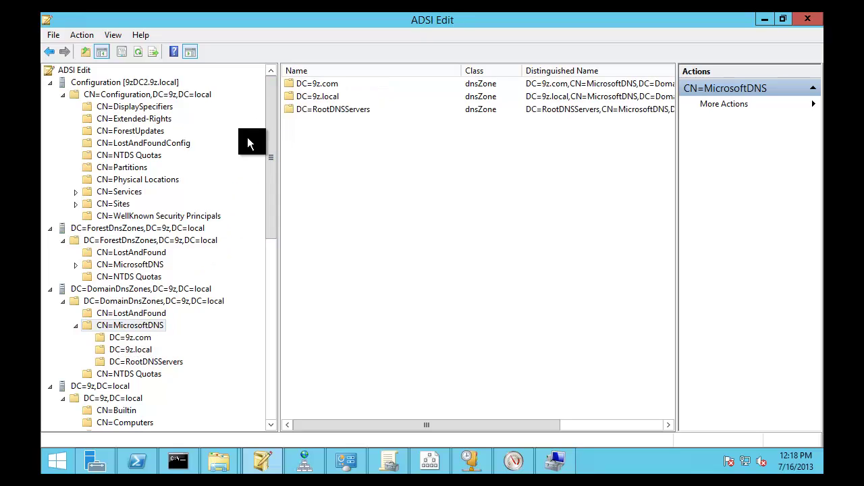
left_click(134, 267)
left_click(139, 52)
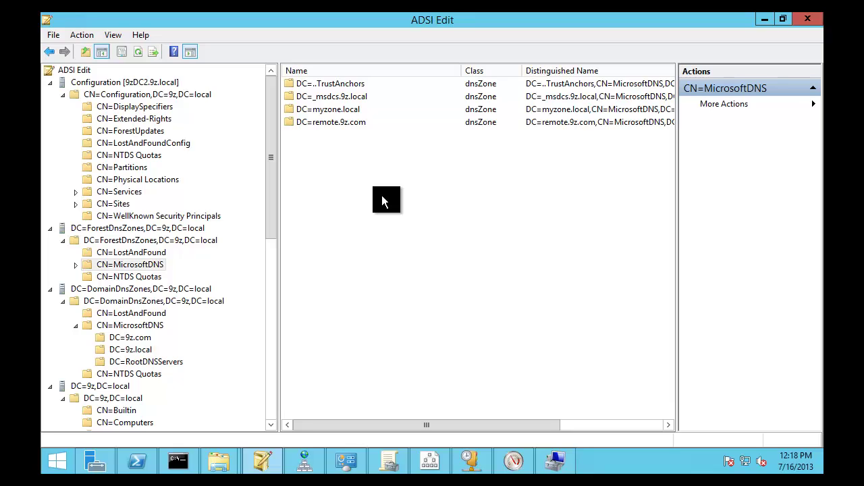
left_click(764, 22)
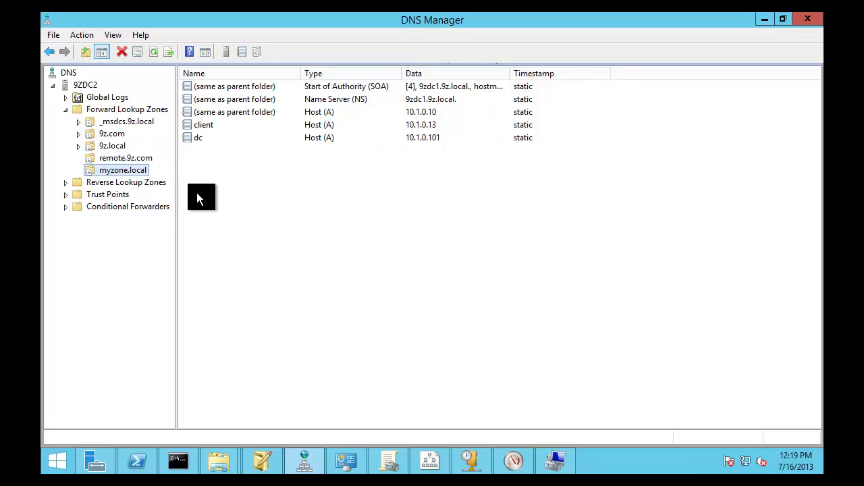
Enable zone transfers for myzone.local, restricted to 'Only to the following servers'
right_click(119, 174)
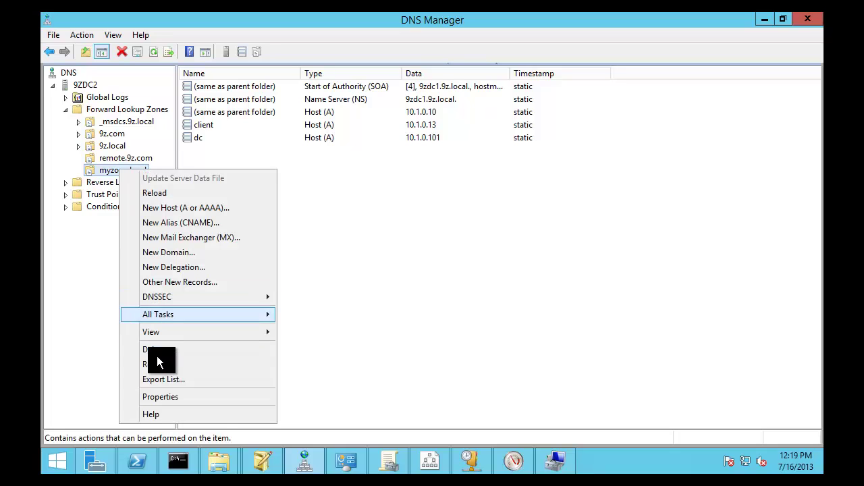
left_click(171, 397)
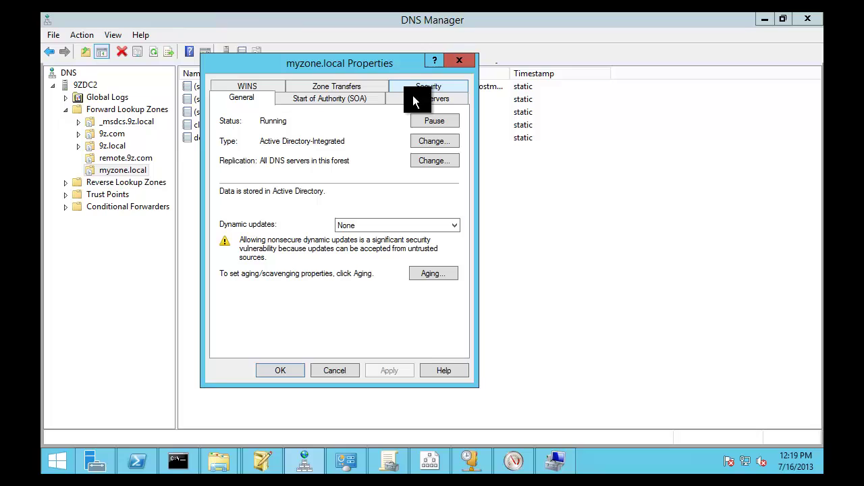
left_click(331, 88)
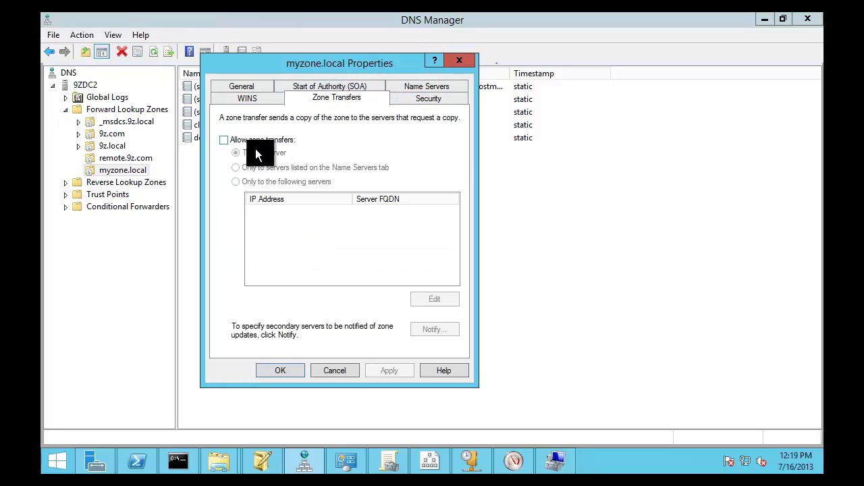
left_click(224, 140)
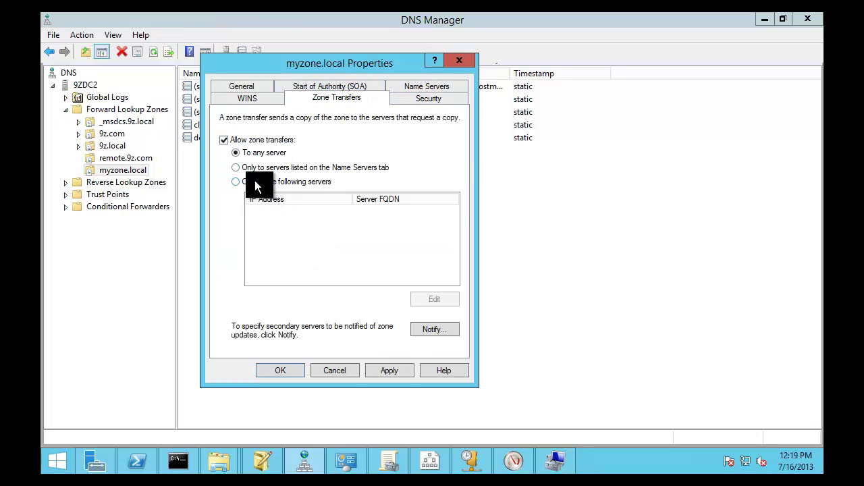
left_click(257, 183)
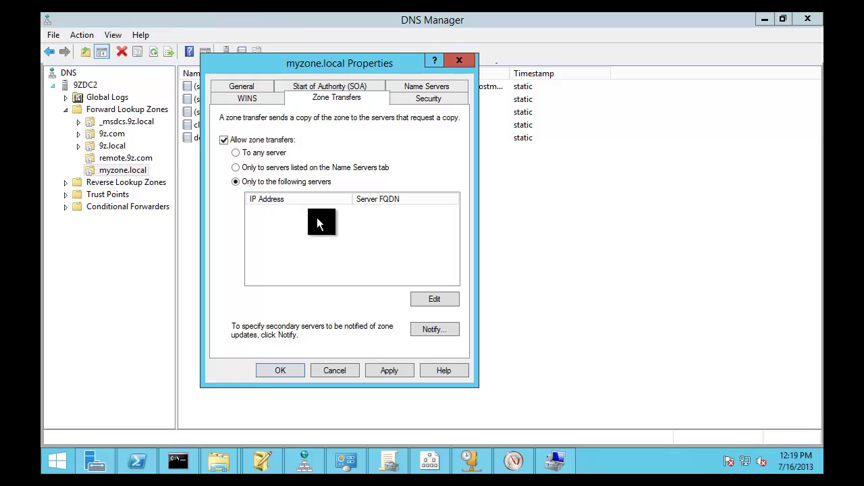
Restrict myzone.local zone transfers to 9zdc1 (10.0.0.4), dropping the failed IPv6 entry, and save
left_click(434, 299)
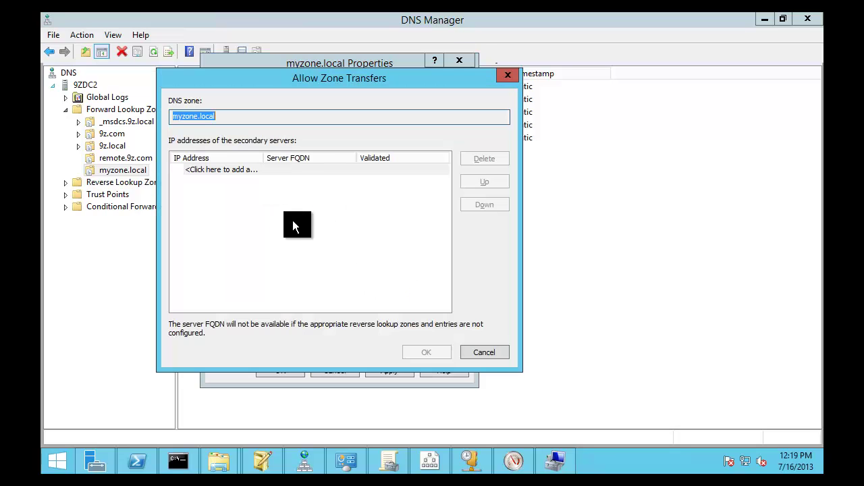
left_click(212, 172)
type("9zdc1")
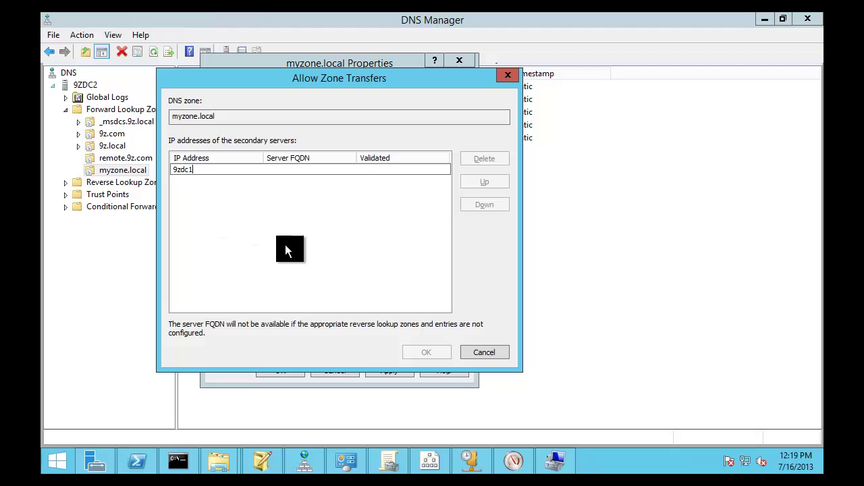
key("Return")
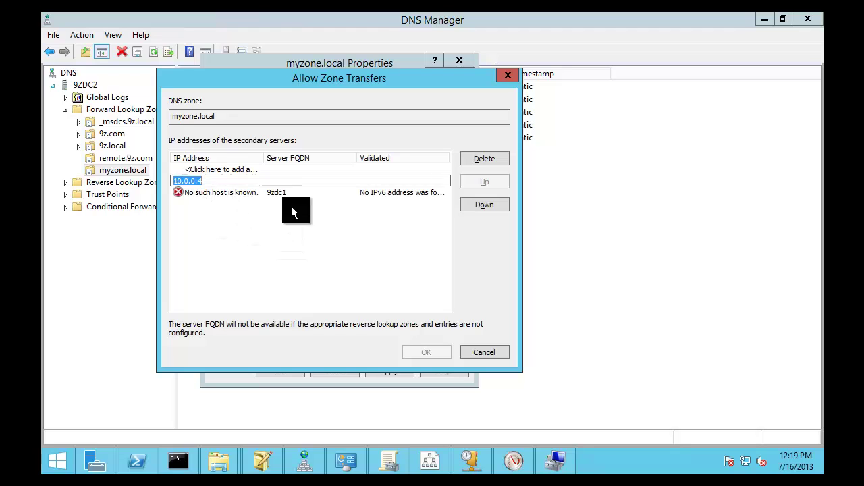
left_click(485, 159)
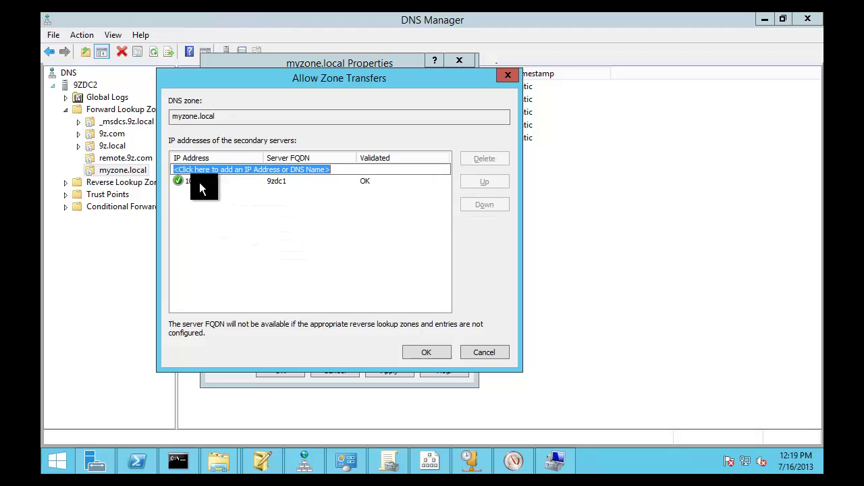
left_click(247, 181)
left_click(426, 352)
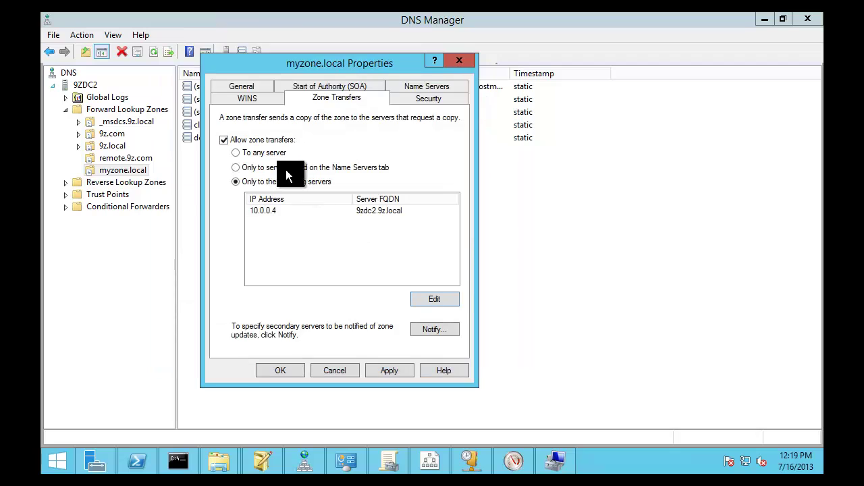
left_click(297, 368)
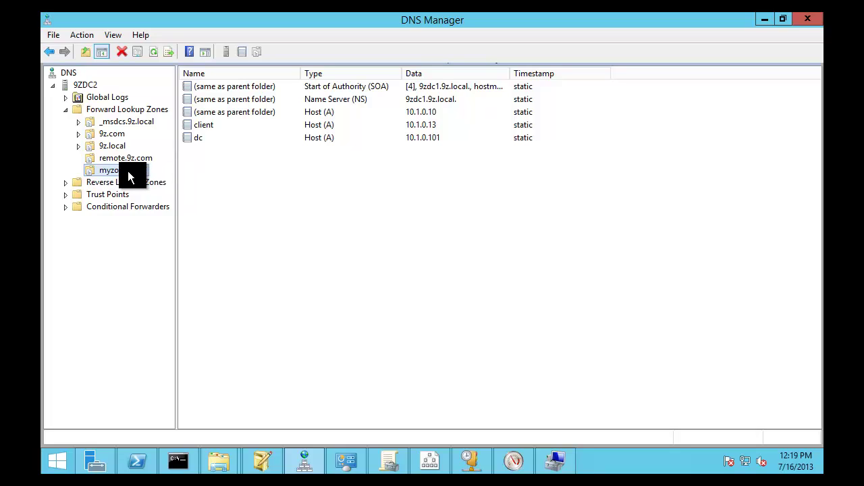
On 9zDC1, change myzone.local's zone type from primary to Secondary in its properties
left_click(255, 196)
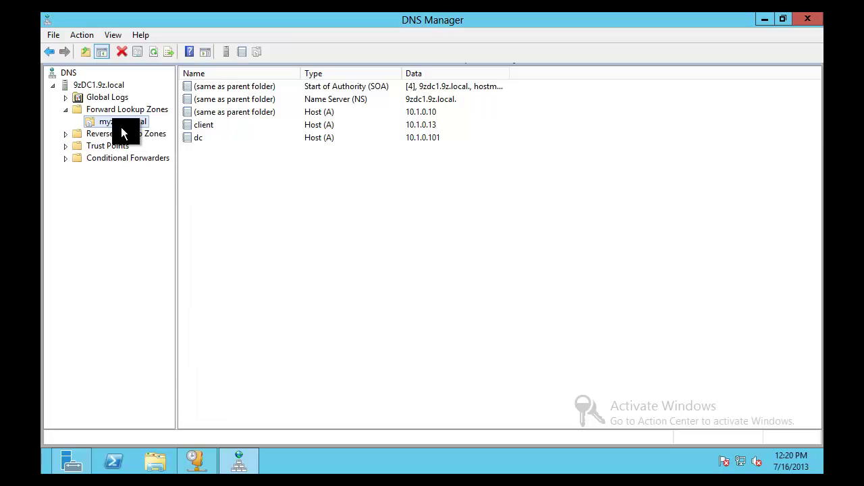
right_click(122, 128)
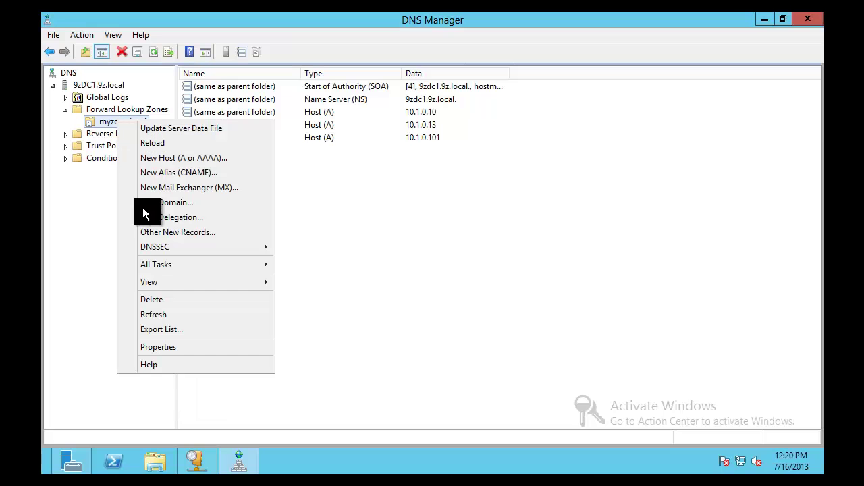
left_click(171, 347)
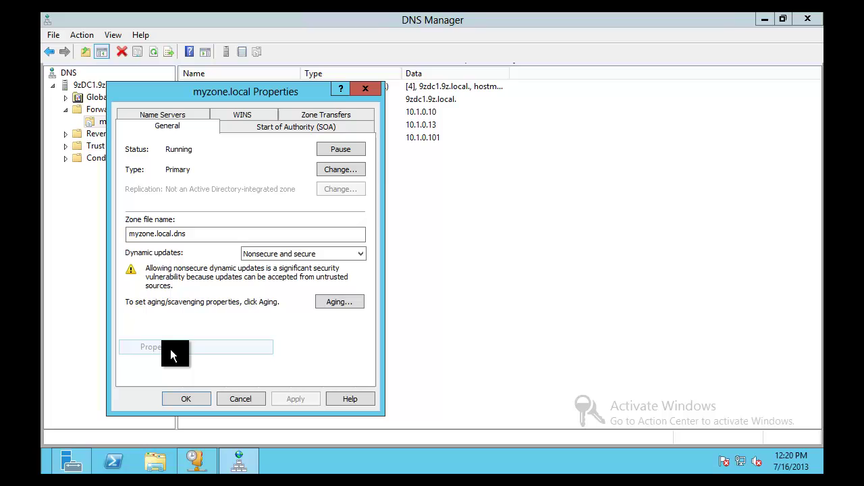
left_click(339, 174)
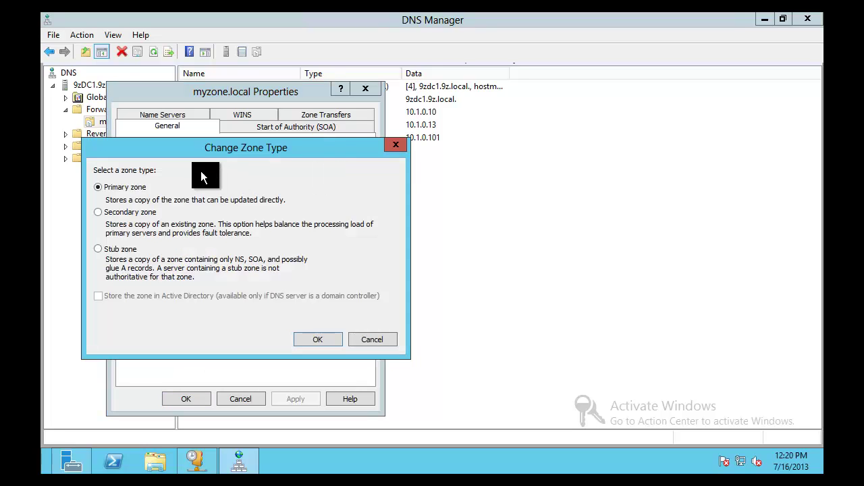
left_click(108, 212)
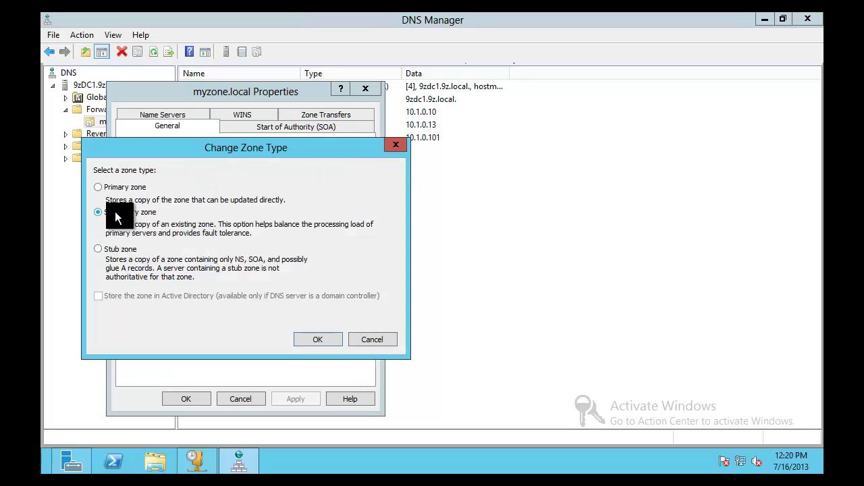
left_click(313, 344)
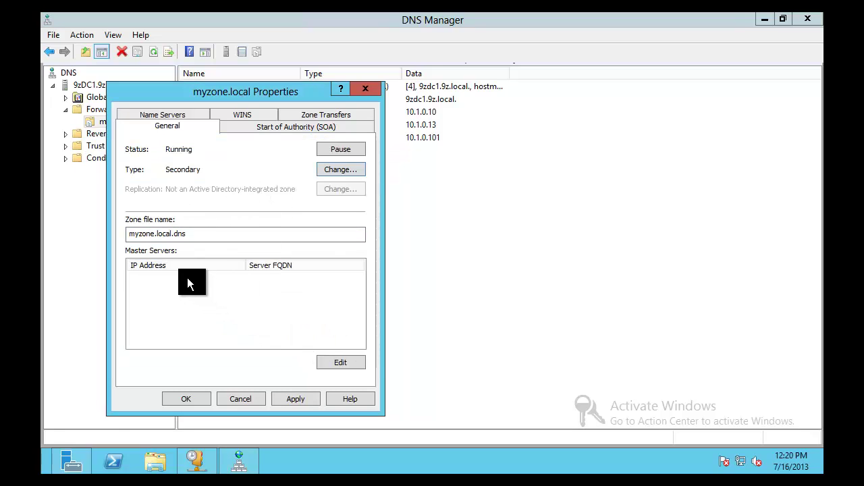
Set 9zdc2 (10.0.0.9) as myzone.local's master server, removing the failed IPv6 entry, and save
left_click(340, 362)
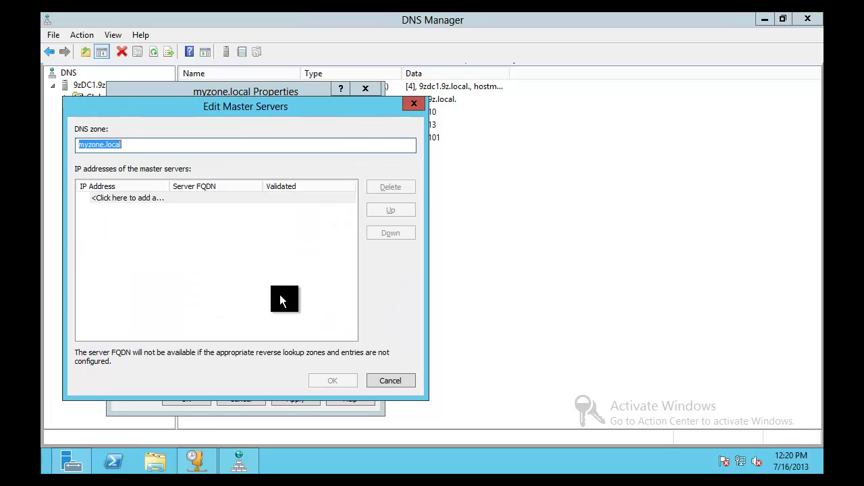
left_click(132, 199)
type("9z")
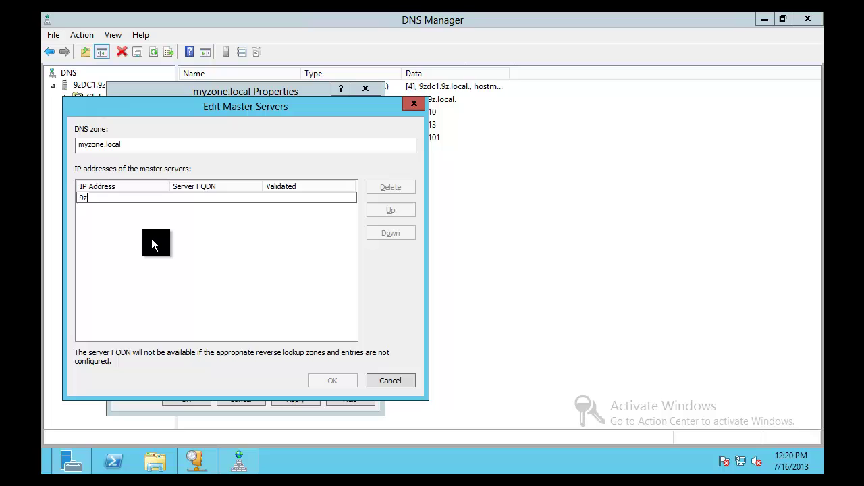
type("dc2")
key("Return")
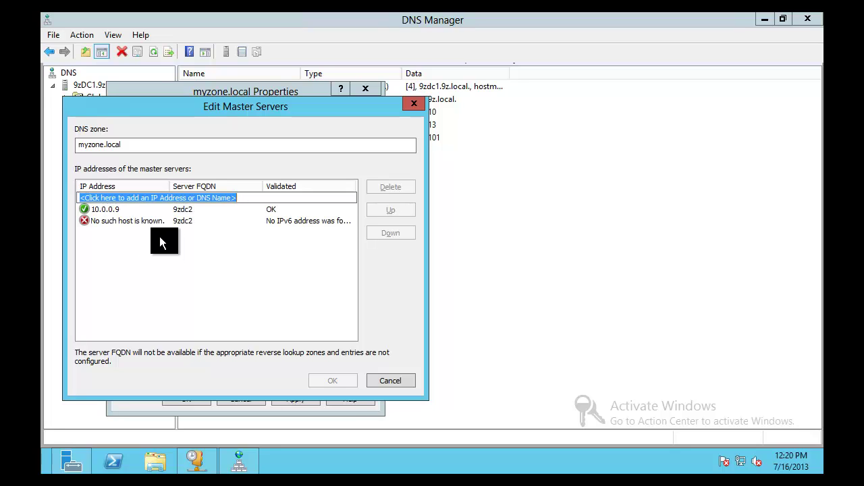
left_click(179, 222)
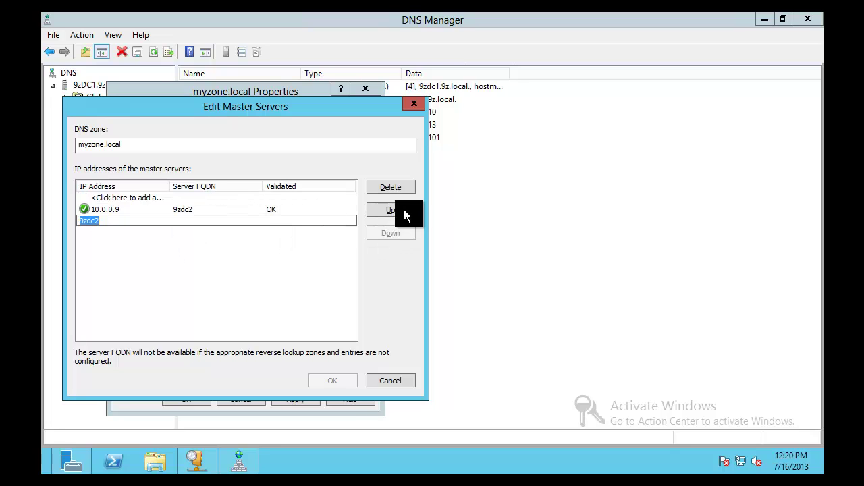
left_click(391, 187)
left_click(169, 211)
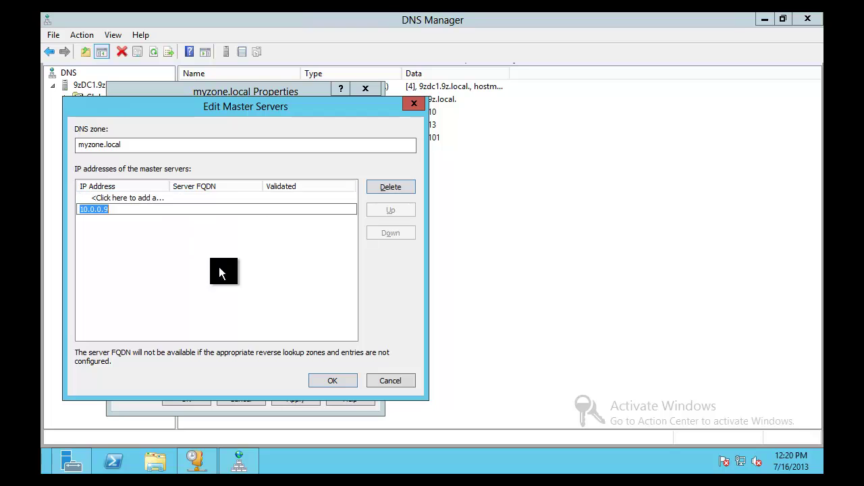
left_click(332, 381)
left_click(197, 398)
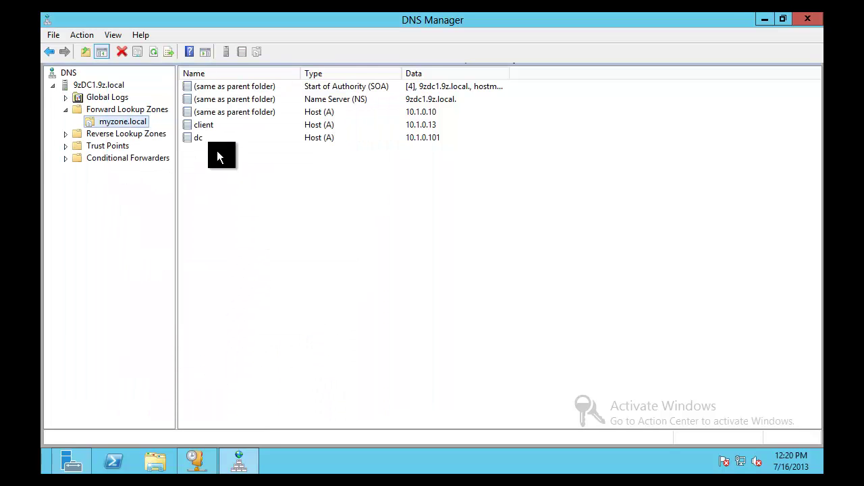
Reopen myzone.local's properties to verify, then inspect the dc and client records on 9ZDC2
right_click(128, 121)
left_click(187, 257)
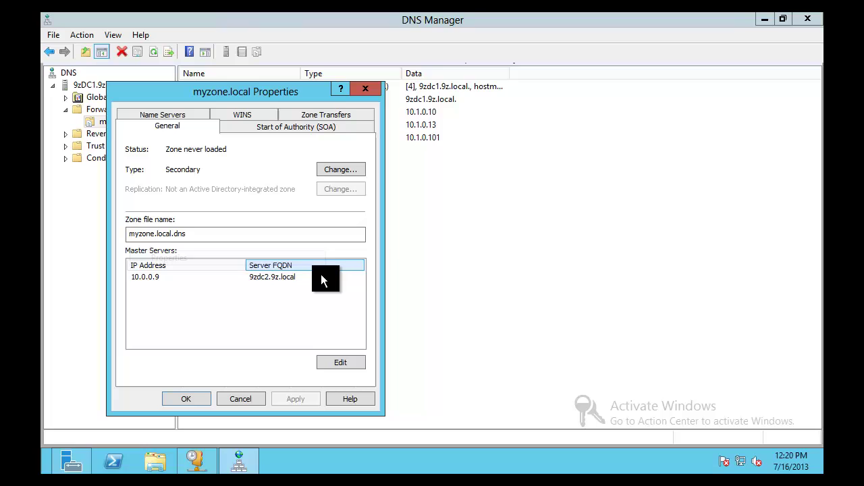
left_click(365, 88)
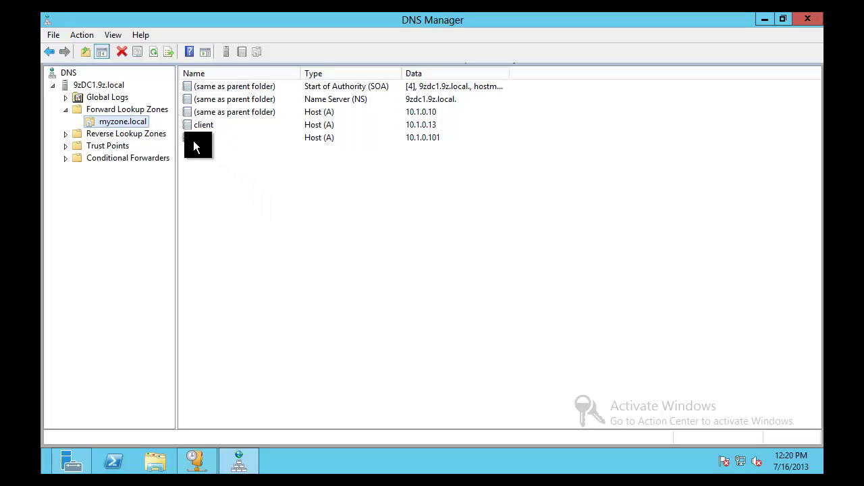
left_click(193, 141)
left_click(216, 128)
left_click(240, 203)
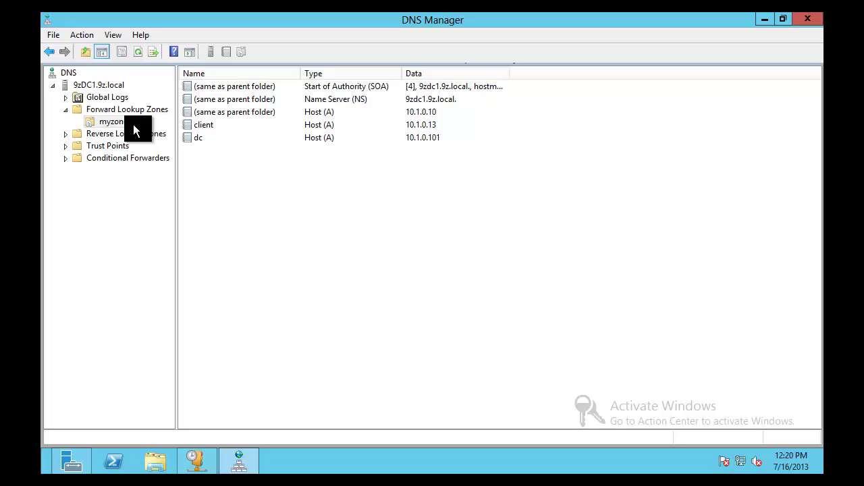
left_click(256, 126)
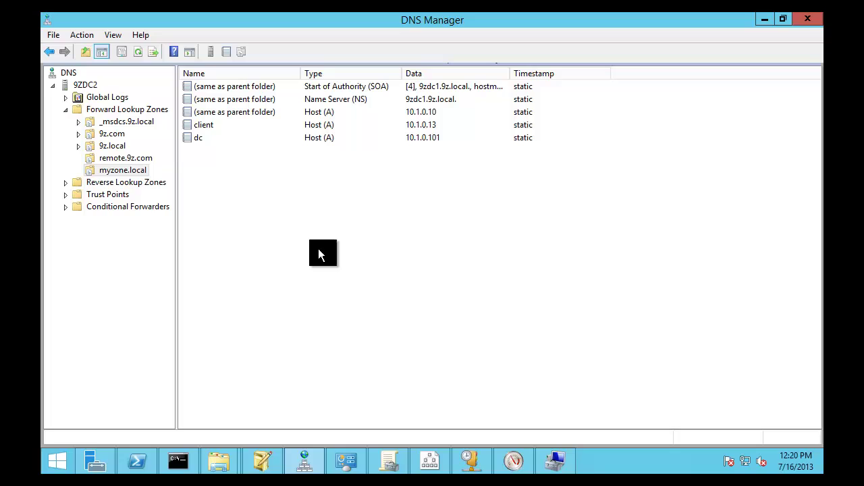
Refresh the myzone.local records and widen the Data column to show full values
left_click(138, 52)
left_click_drag(511, 72, 546, 72)
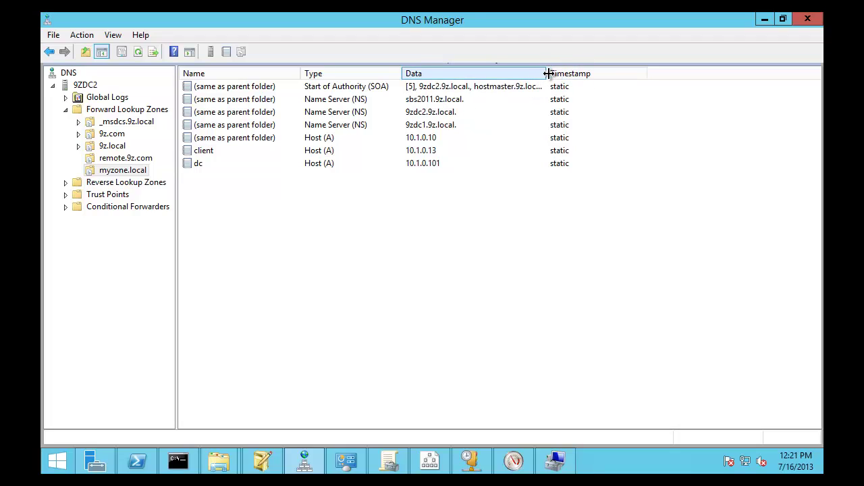
mouse_move(549, 73)
left_mouse_down()
mouse_move(609, 73)
mouse_move(564, 83)
mouse_move(432, 151)
mouse_move(546, 86)
left_mouse_up()
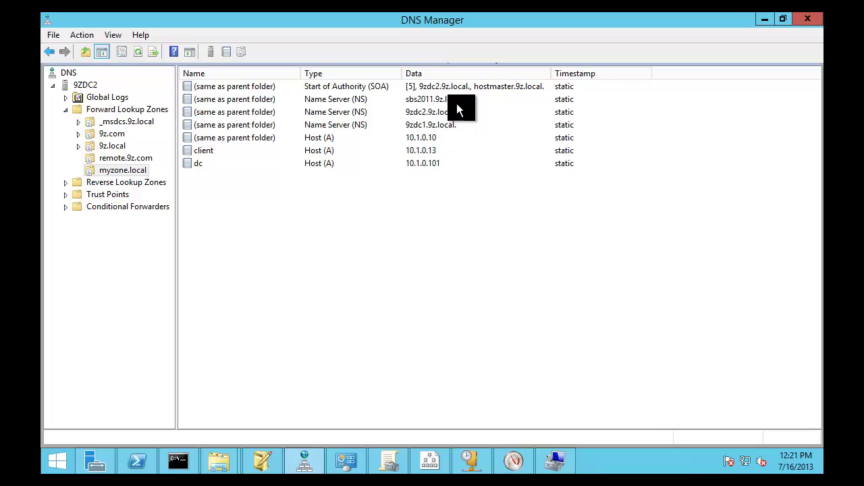
Inspect the SOA record (serial 5) and the sbs2011, 9zdc2 and 9zdc1 name server records
left_click(405, 86)
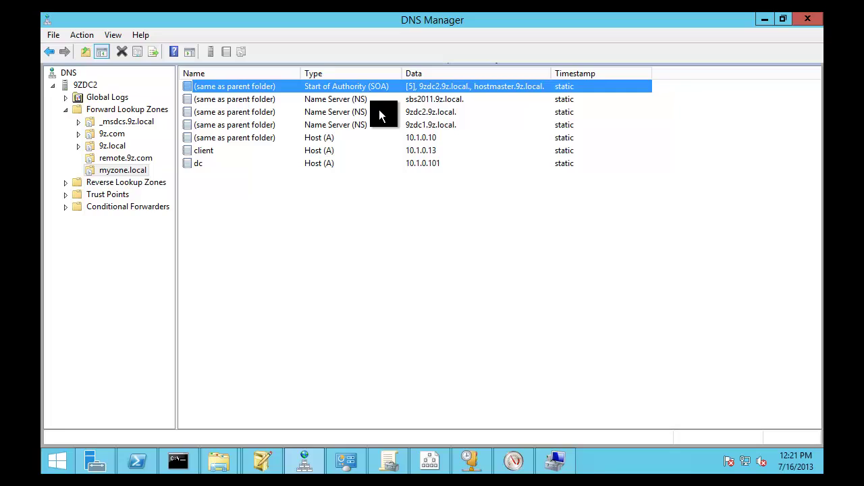
left_click(322, 99)
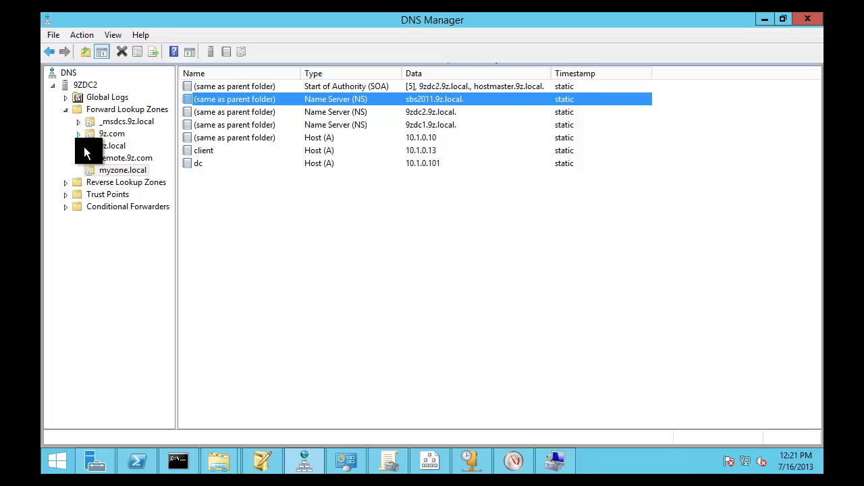
left_click(116, 170)
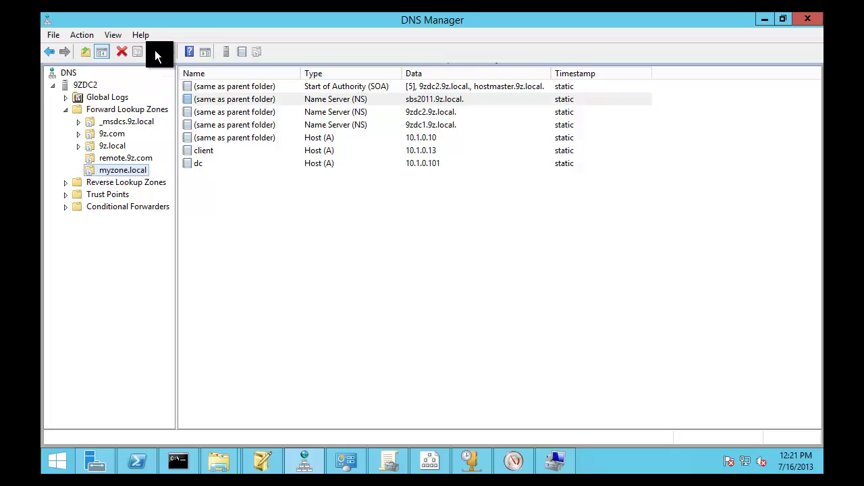
left_click(291, 102)
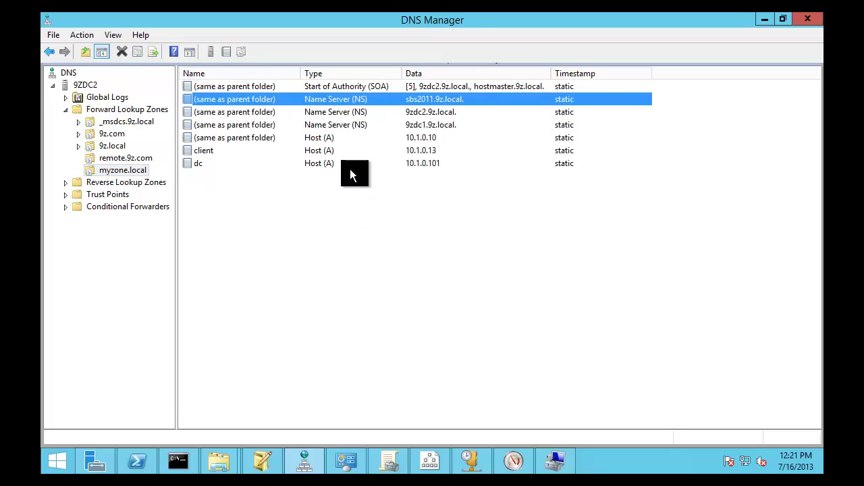